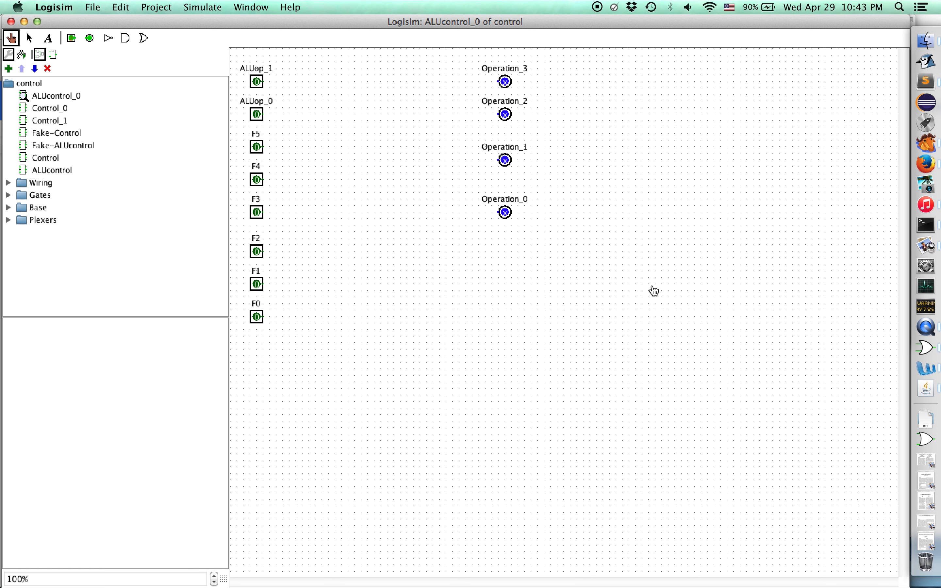
Step: Close the control project, open datapath.circ from the datapath32 folder and look over its fake control inputs
{"action": "key", "text": "super+w"}
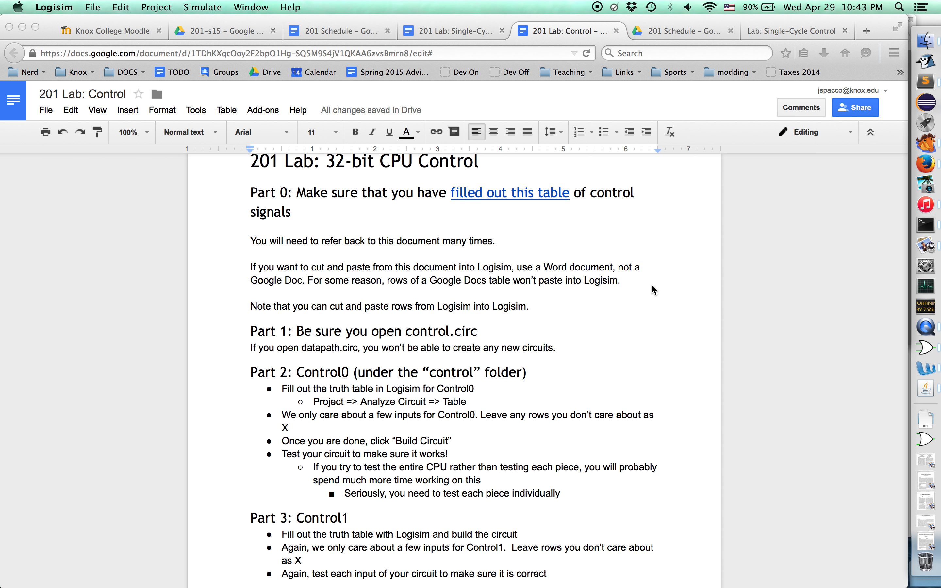
{"action": "key", "text": "super+o"}
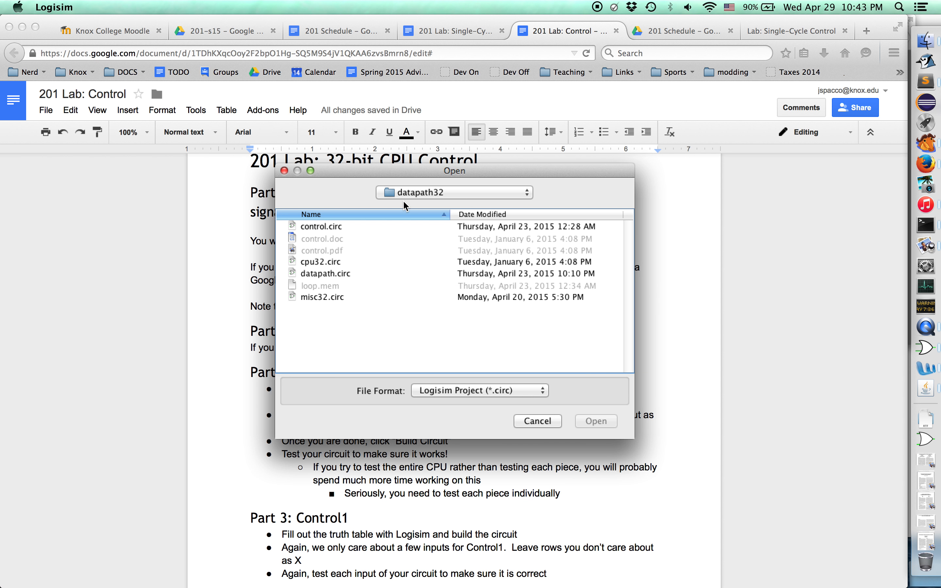
{"action": "double_click", "coordinate": [337, 277]}
{"action": "scroll", "coordinate": [339, 279], "scroll_direction": "down", "scroll_amount": 5}
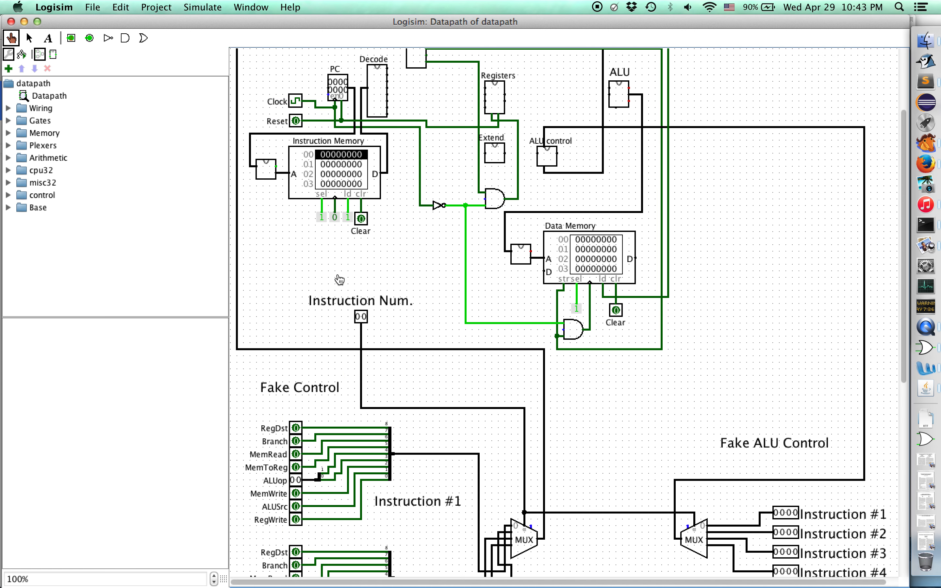
{"action": "scroll", "coordinate": [459, 251], "scroll_direction": "down", "scroll_amount": 10}
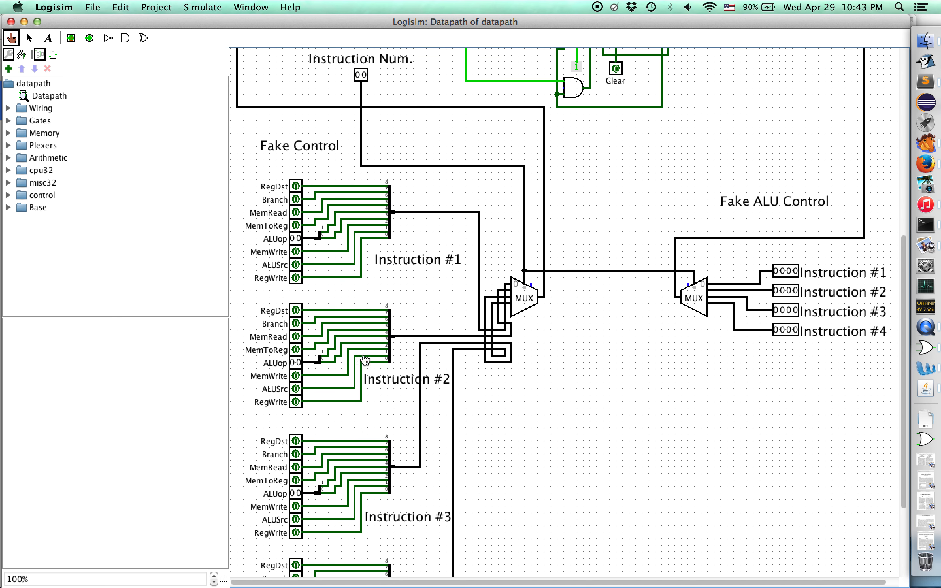
{"action": "scroll", "coordinate": [514, 365], "scroll_direction": "up", "scroll_amount": 14}
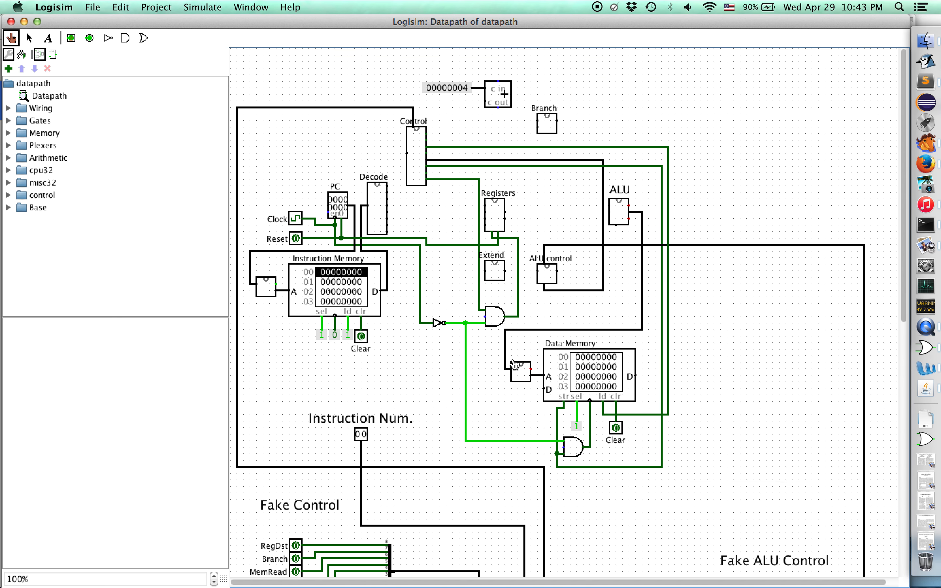
Step: Inspect the Fake-Control subcircuit inside the Control block, return to the Datapath circuit and review its fake control section
{"action": "left_click", "coordinate": [419, 143]}
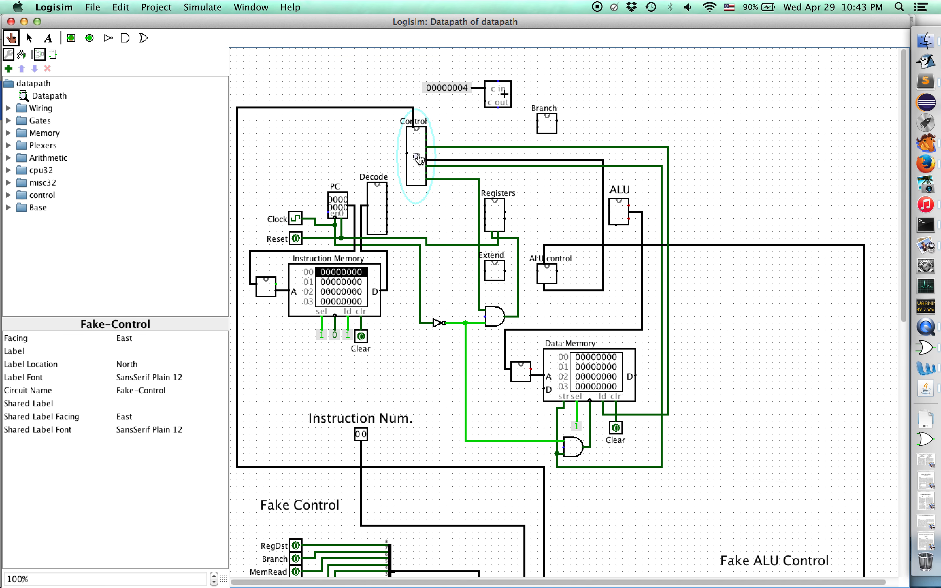
{"action": "double_click", "coordinate": [419, 159]}
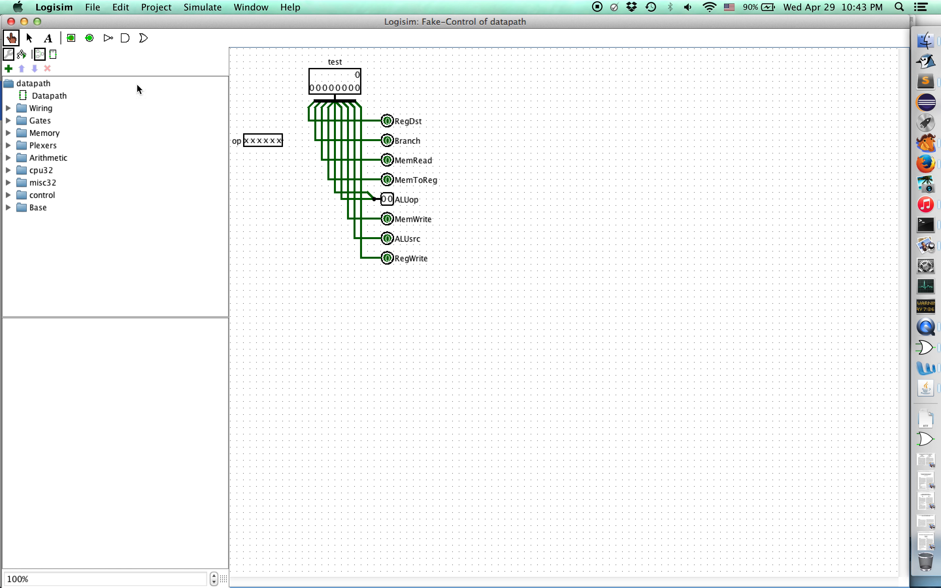
{"action": "double_click", "coordinate": [50, 95]}
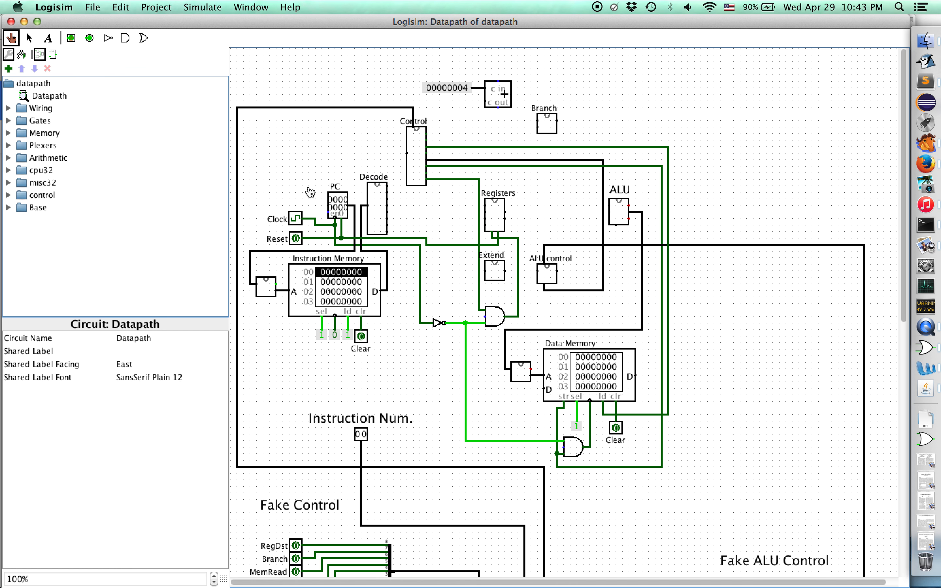
{"action": "scroll", "coordinate": [309, 192], "scroll_direction": "down", "scroll_amount": 5}
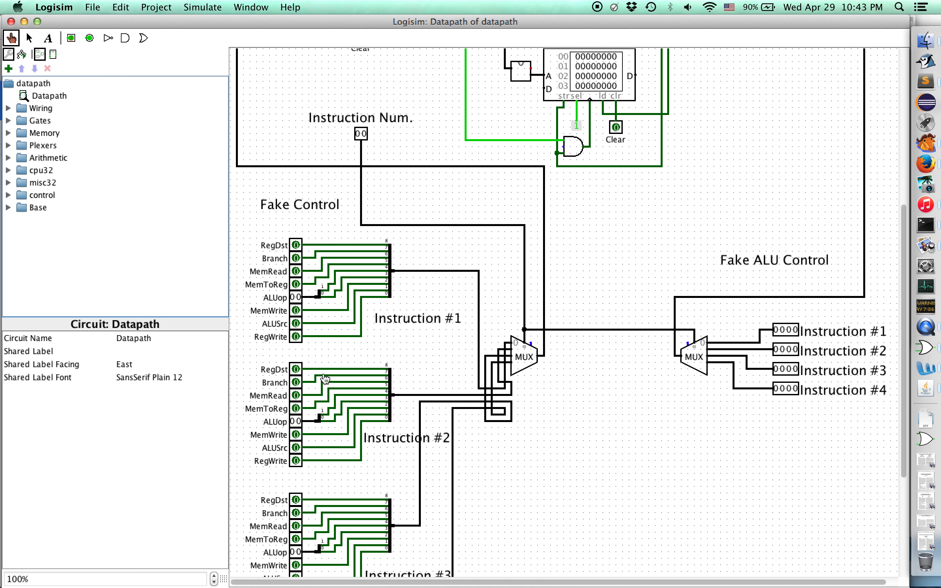
{"action": "scroll", "coordinate": [328, 285], "scroll_direction": "up", "scroll_amount": 8}
{"action": "scroll", "coordinate": [329, 286], "scroll_direction": "up", "scroll_amount": 3}
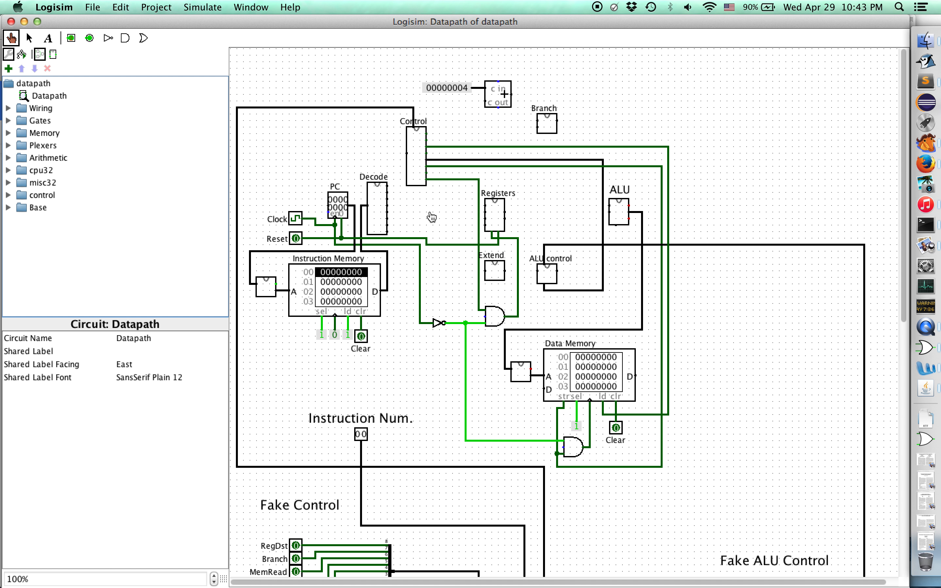
Step: Check the Control block's attributes and the list of circuits in the control library
{"action": "left_click", "coordinate": [418, 167]}
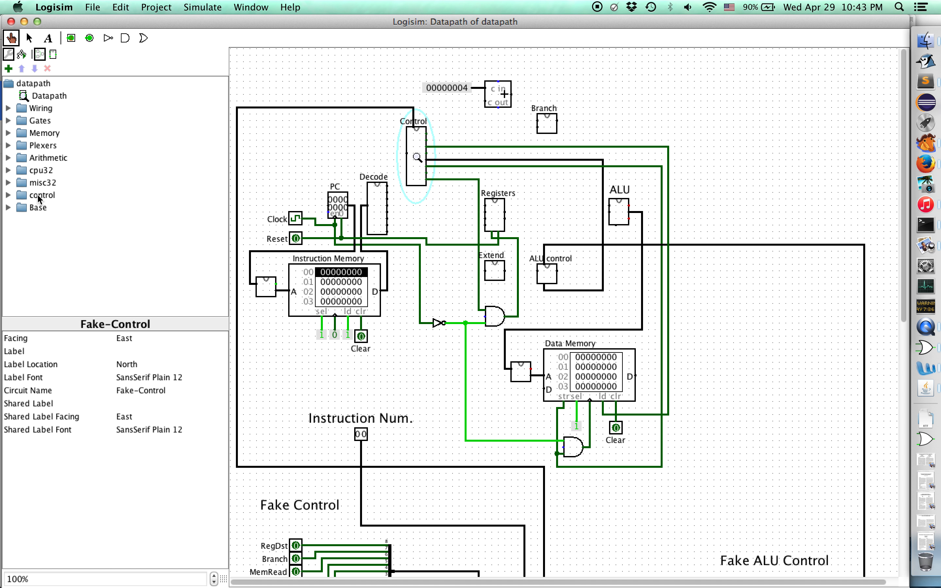
{"action": "left_click", "coordinate": [8, 195]}
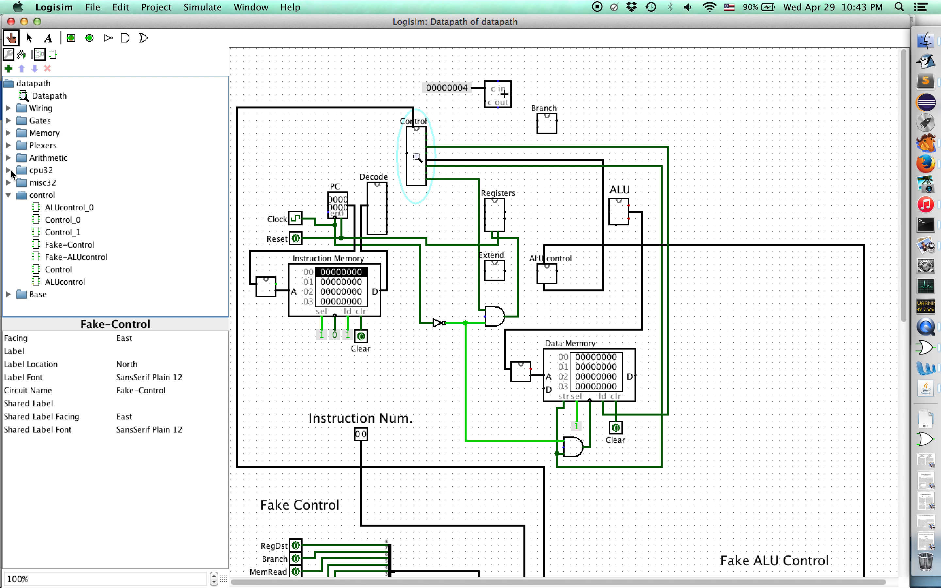
{"action": "left_click", "coordinate": [10, 197]}
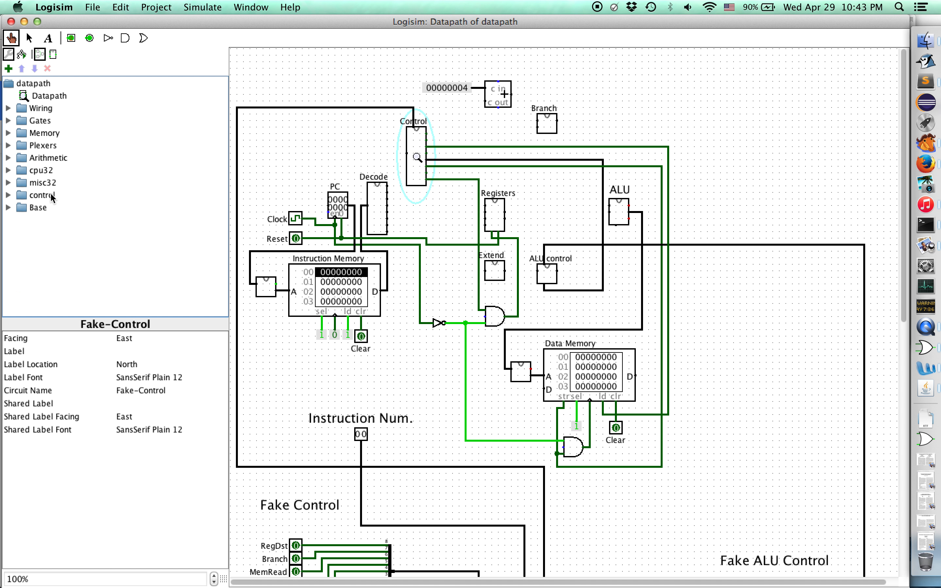
Step: Open control.circ from the datapath32 folder
{"action": "key", "text": "super+o"}
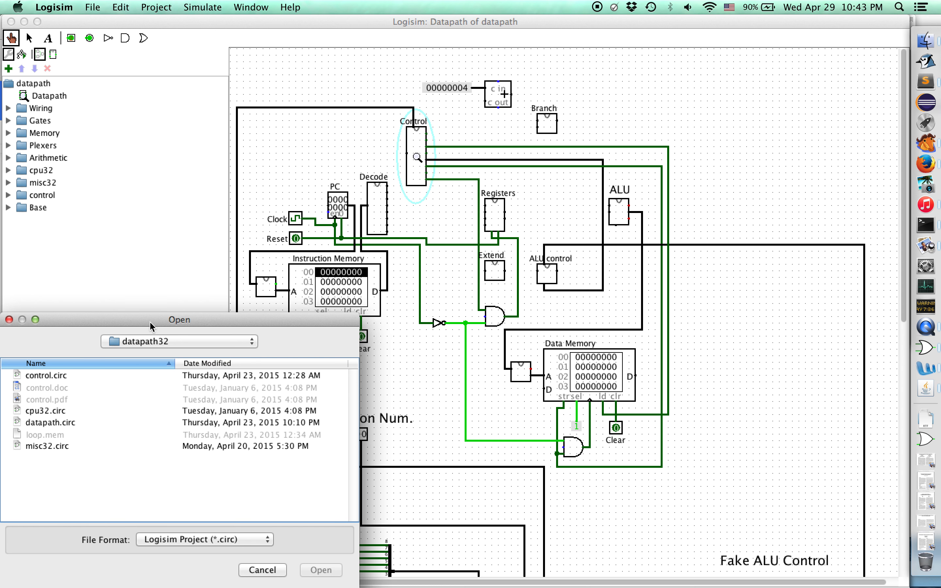
{"action": "left_click_drag", "start_coordinate": [149, 327], "coordinate": [262, 192]}
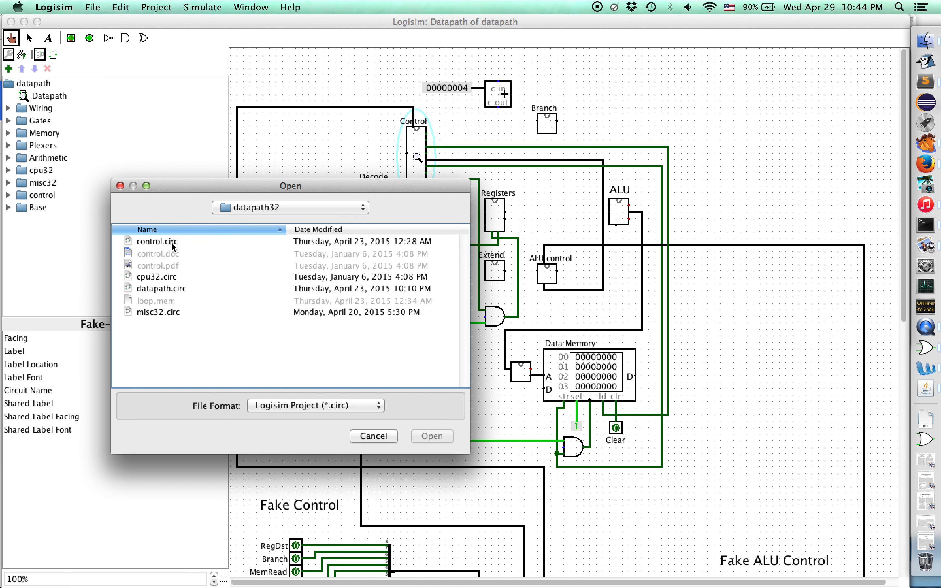
{"action": "double_click", "coordinate": [158, 242]}
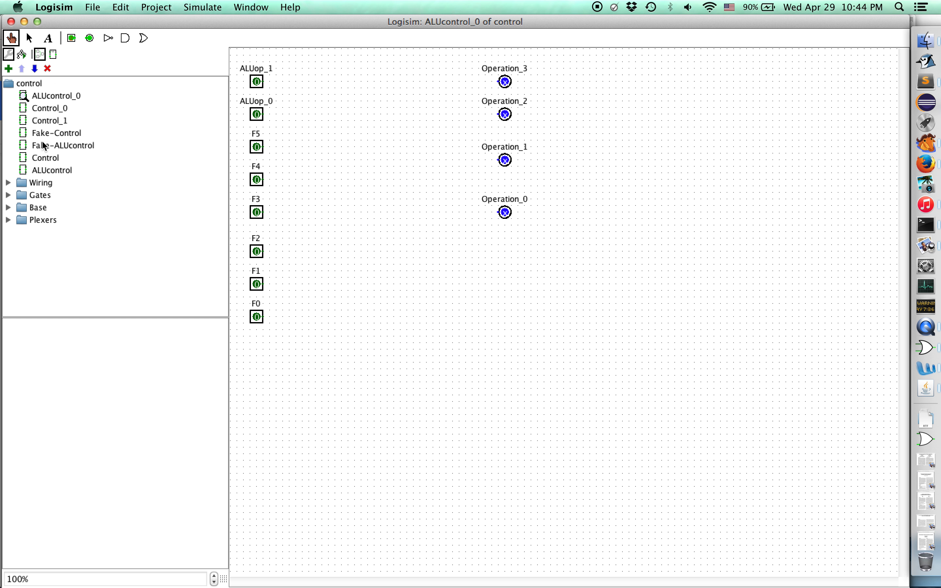
Step: View the Fake-Control, Fake-ALUcontrol, Control and ALUcontrol circuits in turn and inspect ALUcontrol's subcircuit block
{"action": "double_click", "coordinate": [51, 133]}
{"action": "double_click", "coordinate": [50, 145]}
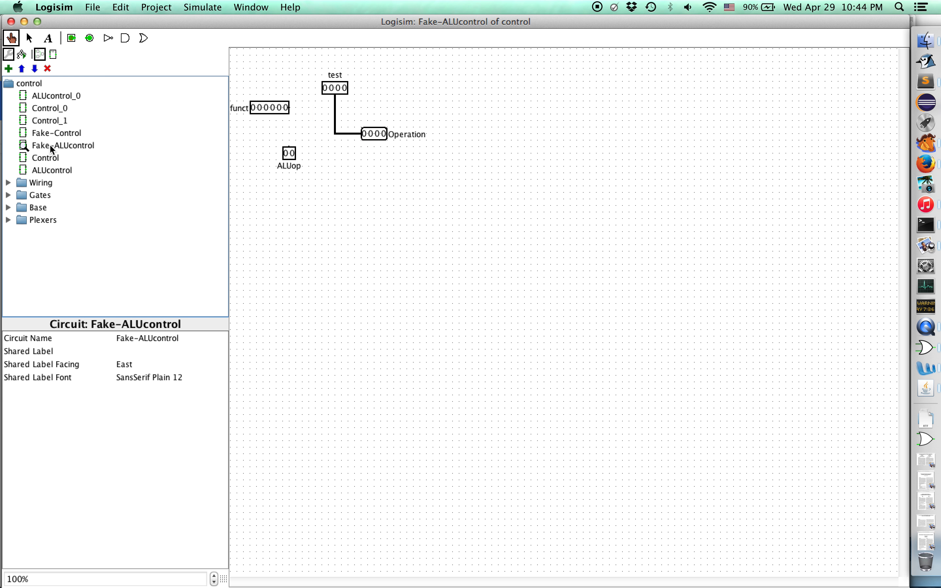
{"action": "double_click", "coordinate": [48, 157]}
{"action": "double_click", "coordinate": [51, 170]}
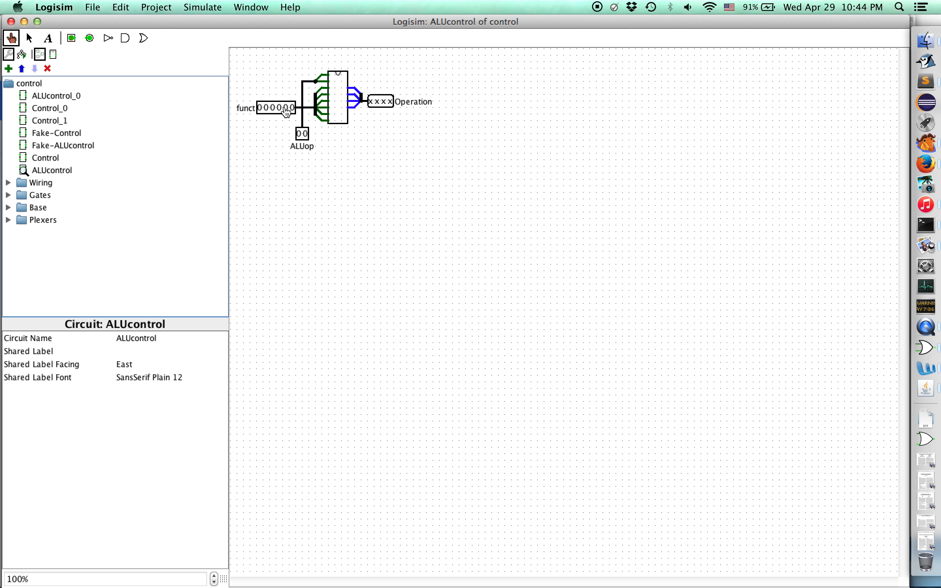
{"action": "left_click", "coordinate": [339, 106]}
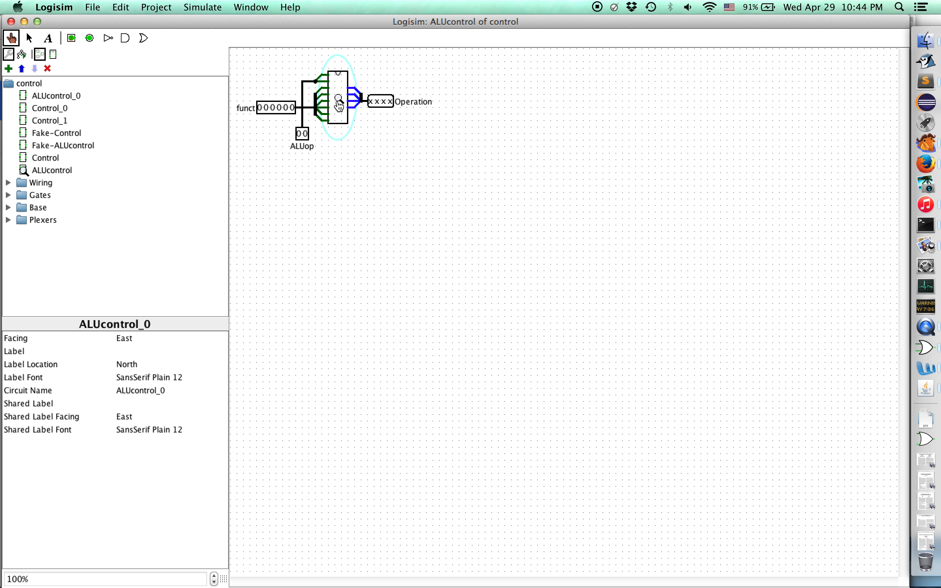
Step: Compare the Control and ALUcontrol circuits and identify which subcircuit the block inside ALUcontrol uses
{"action": "double_click", "coordinate": [47, 157]}
{"action": "double_click", "coordinate": [47, 170]}
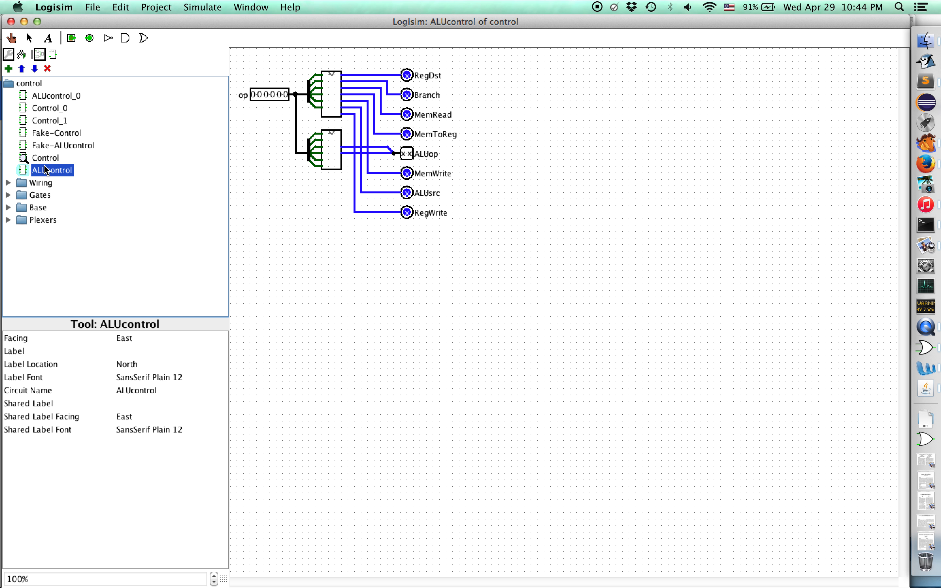
{"action": "left_click", "coordinate": [338, 99]}
{"action": "right_click", "coordinate": [341, 102]}
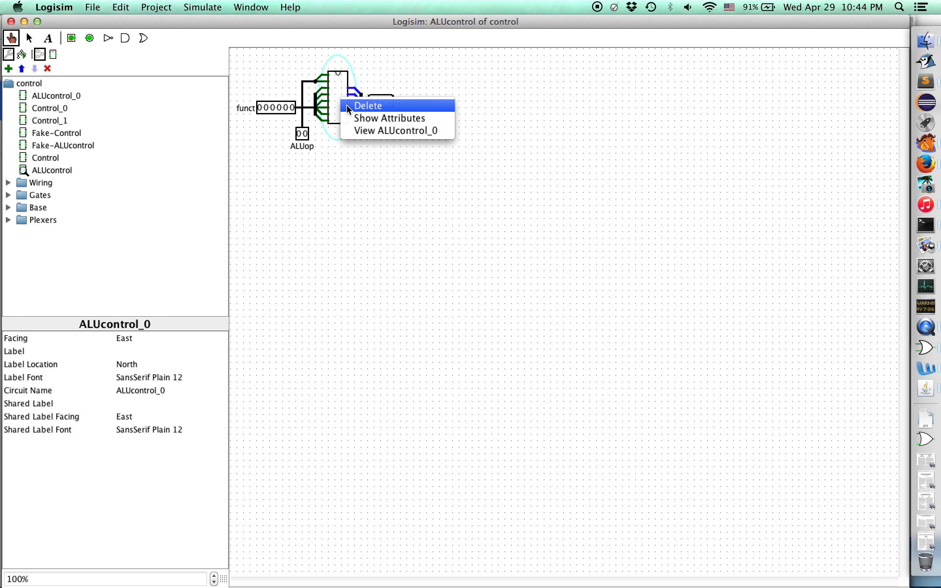
Step: Go back to the Control circuit and identify which subcircuit each of its two blocks uses
{"action": "double_click", "coordinate": [55, 158]}
{"action": "right_click", "coordinate": [330, 91]}
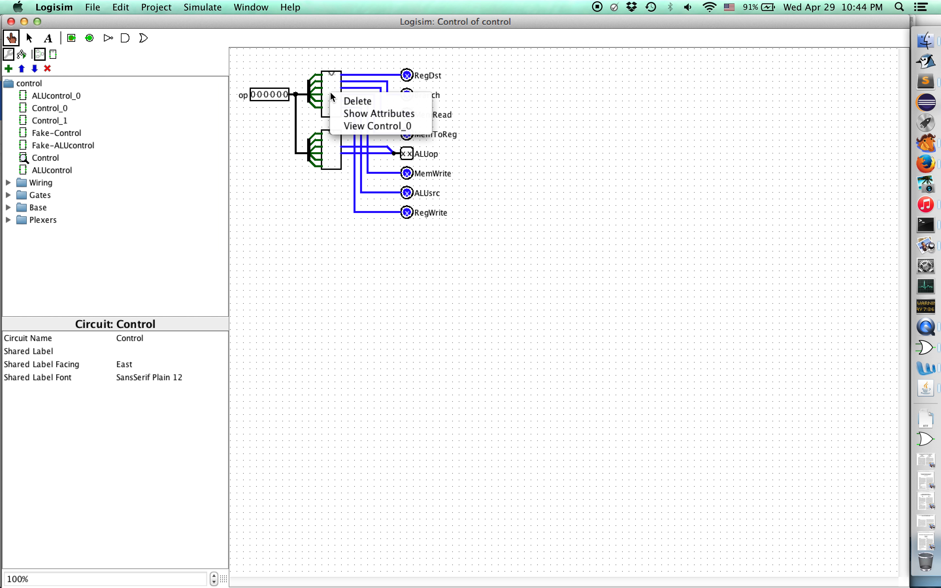
{"action": "left_click", "coordinate": [322, 150]}
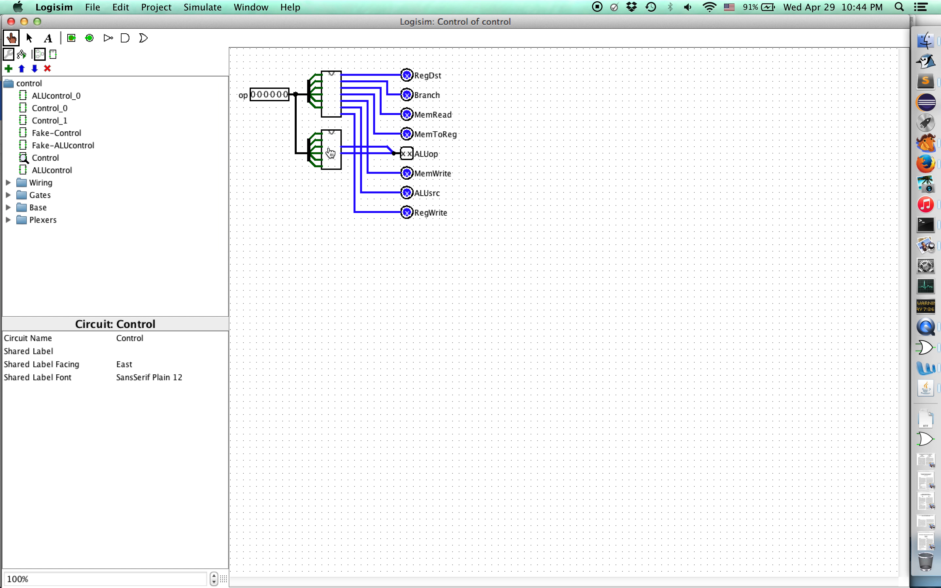
{"action": "right_click", "coordinate": [333, 146]}
{"action": "left_click", "coordinate": [242, 178]}
{"action": "left_click", "coordinate": [332, 94]}
{"action": "right_click", "coordinate": [331, 94]}
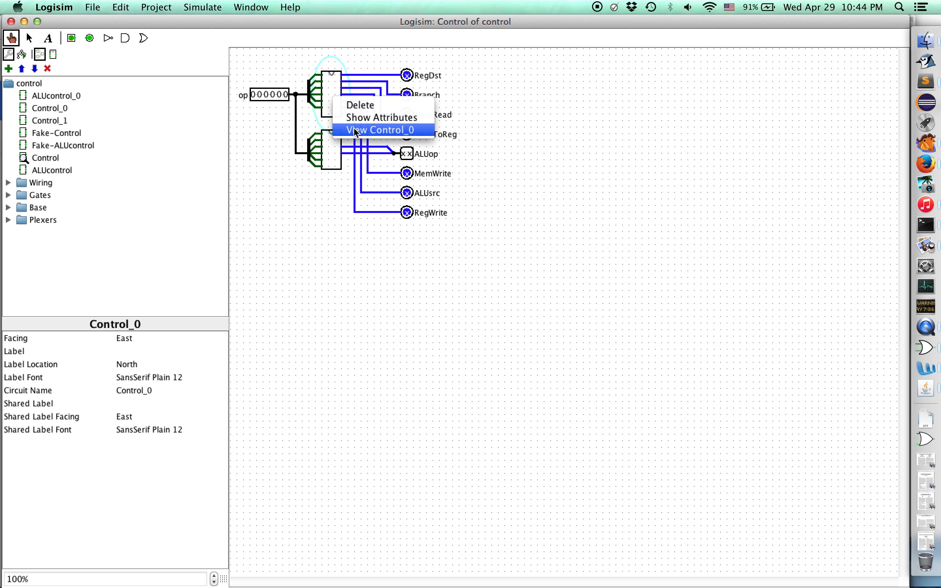
{"action": "left_click", "coordinate": [284, 155]}
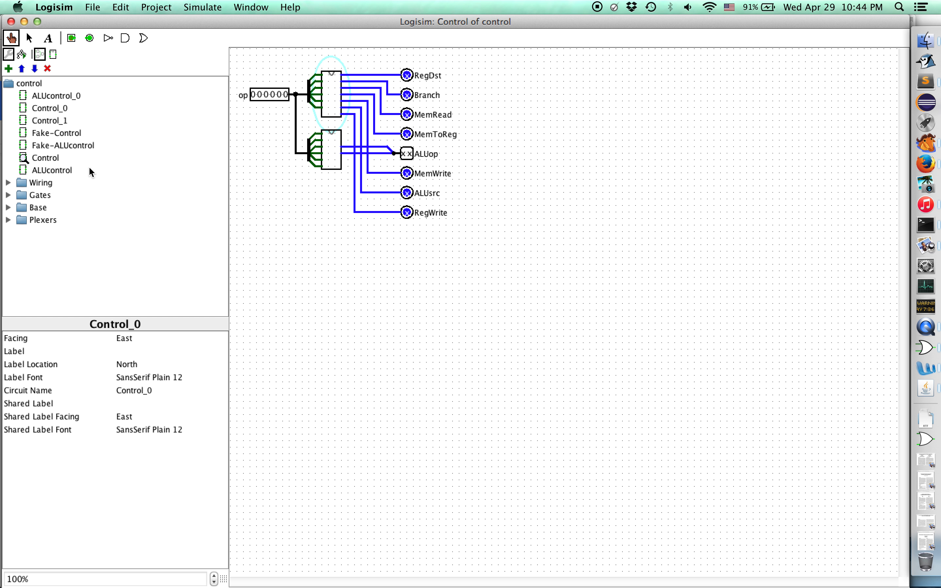
Step: Open the Control_0 circuit, run Analyze Circuit on it and display its truth table
{"action": "double_click", "coordinate": [52, 111]}
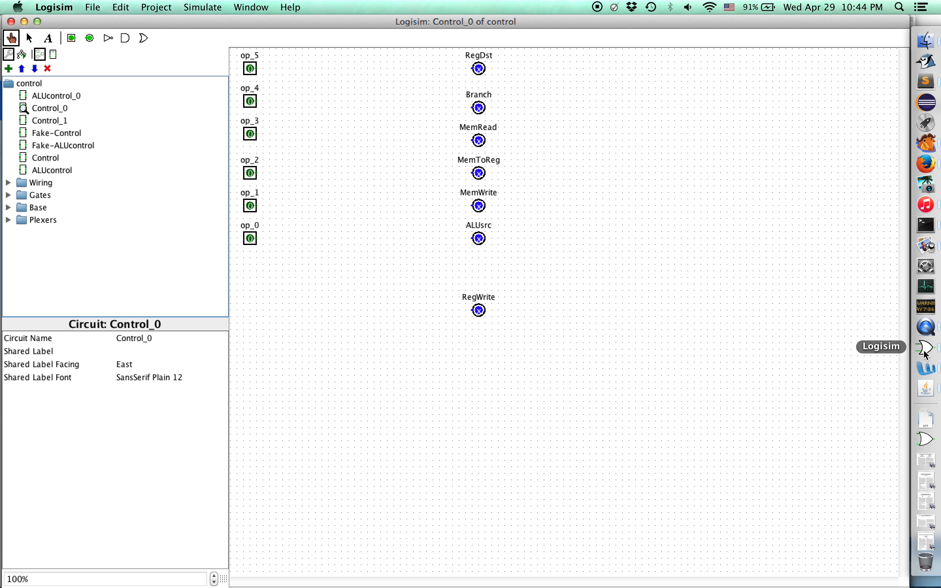
{"action": "left_click", "coordinate": [169, 4]}
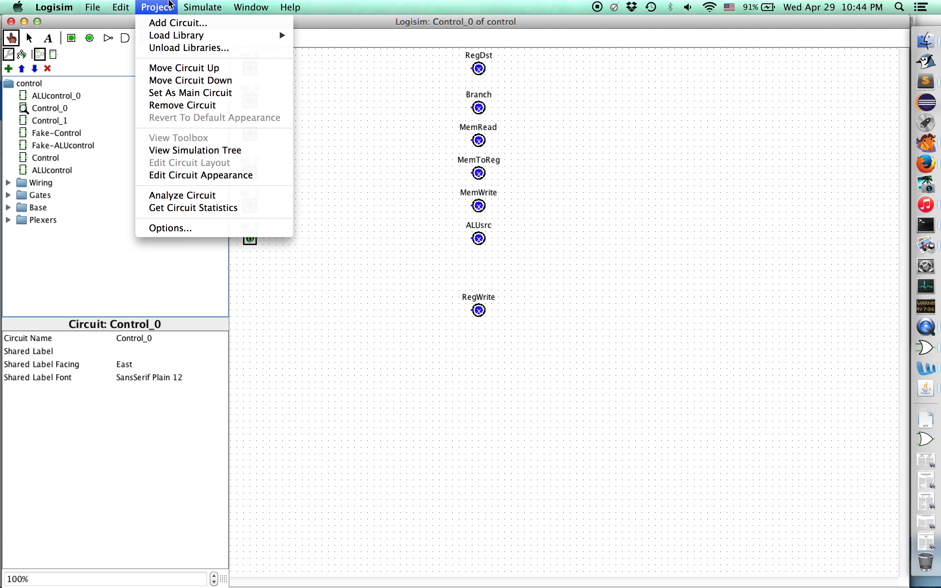
{"action": "left_click", "coordinate": [210, 196]}
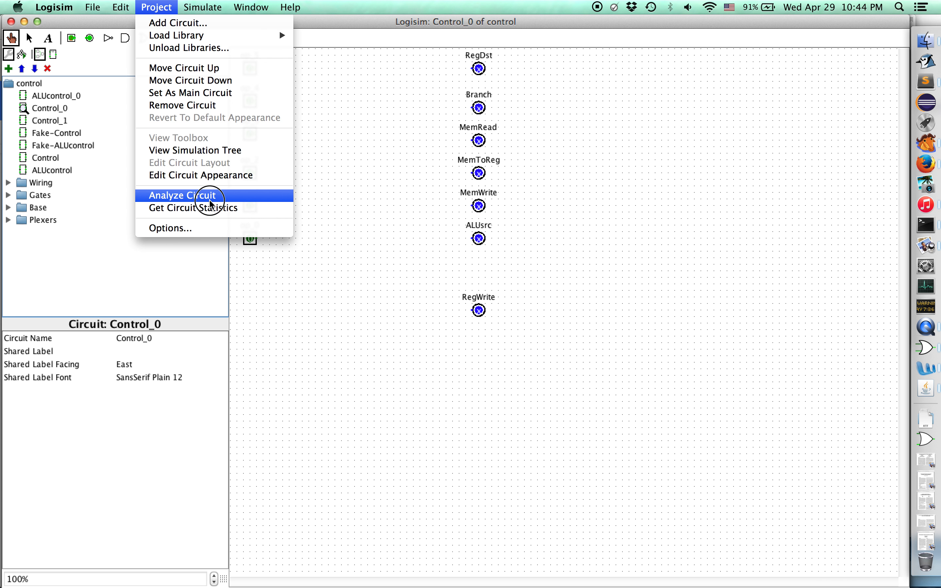
{"action": "left_click", "coordinate": [449, 38]}
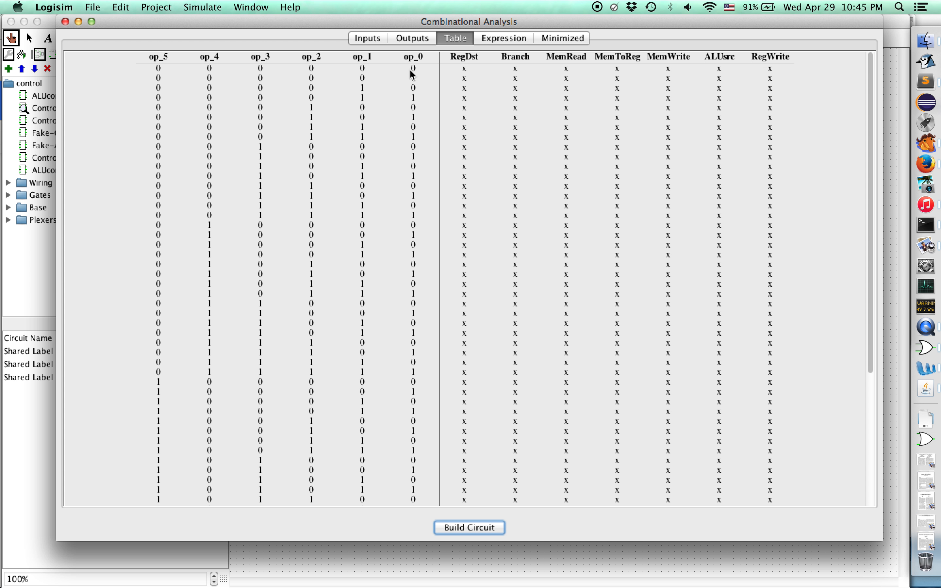
Step: Fill the 000000 row: RegDst 0, Branch 1, MemRead 0, MemToReg 0, MemWrite 0, ALUsrc 1, RegWrite 0
{"action": "left_click", "coordinate": [473, 70]}
{"action": "left_click", "coordinate": [509, 69]}
{"action": "left_click", "coordinate": [509, 68]}
{"action": "left_click", "coordinate": [555, 66]}
{"action": "left_click", "coordinate": [618, 66]}
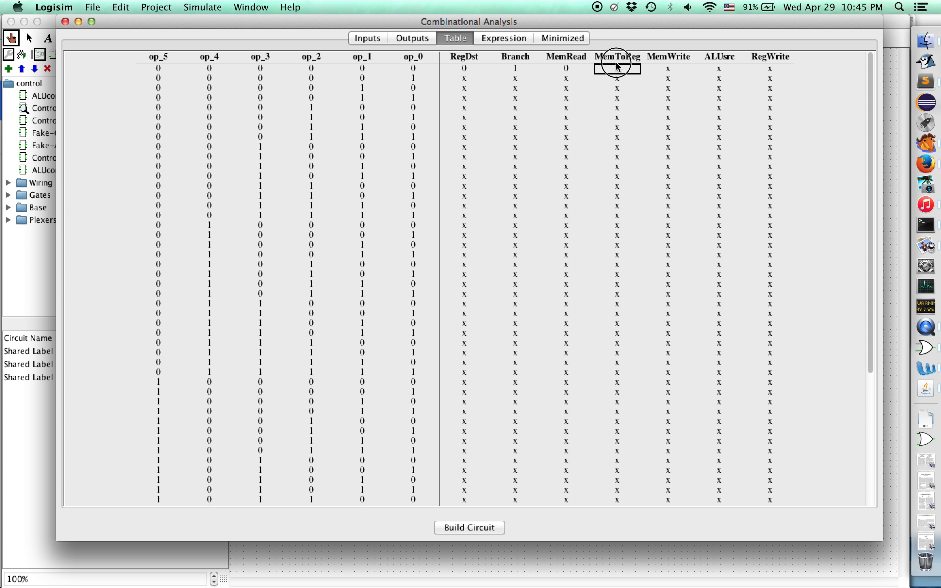
{"action": "left_click", "coordinate": [667, 70]}
{"action": "left_click", "coordinate": [608, 73]}
{"action": "left_click", "coordinate": [719, 70]}
{"action": "left_click", "coordinate": [720, 70]}
{"action": "left_click", "coordinate": [761, 77]}
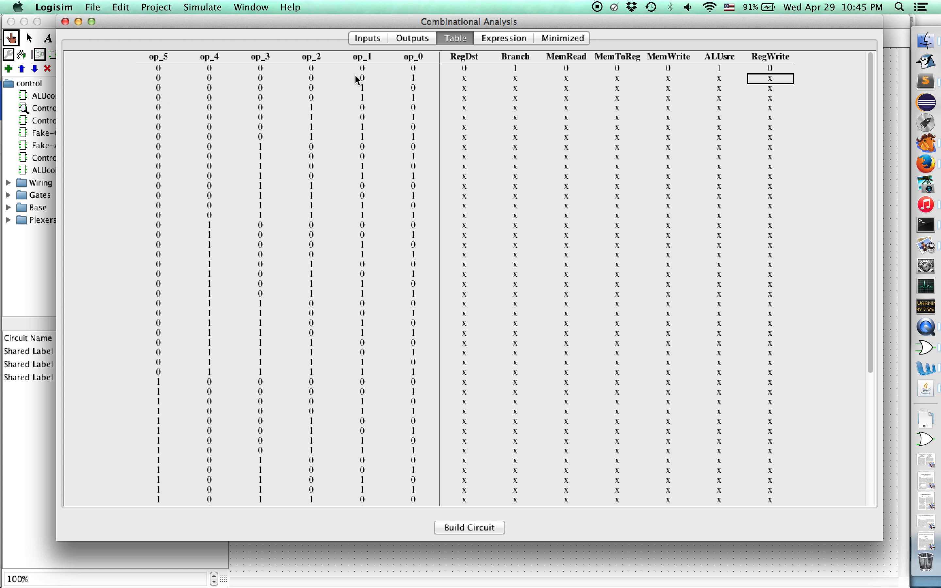
Step: Switch to control.doc in Word, review the opcodes in the control signal table, and return to Logisim's truth table
{"action": "key", "text": "super+Tab"}
{"action": "key", "text": "super+Tab"}
{"action": "key", "text": "super+Tab"}
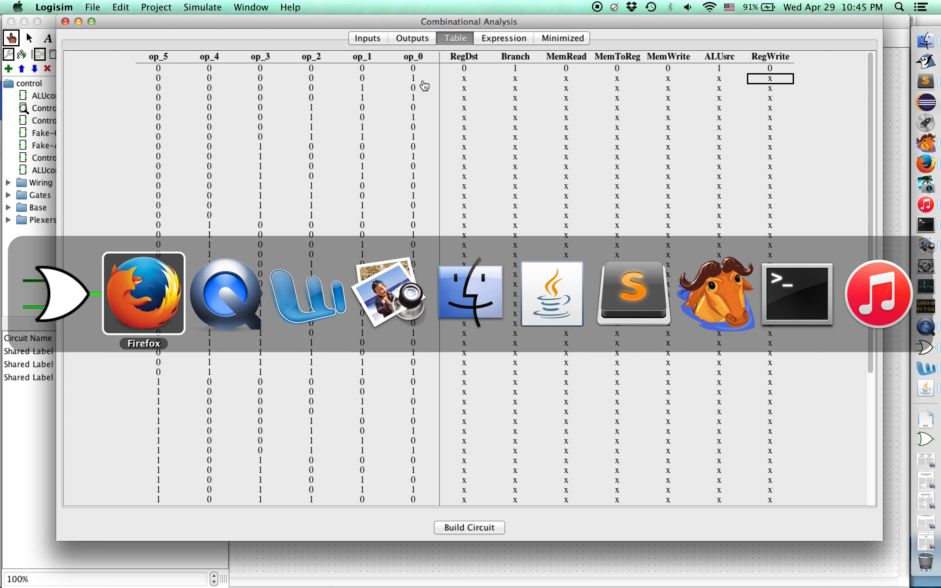
{"action": "scroll", "coordinate": [505, 218], "scroll_direction": "down", "scroll_amount": 3}
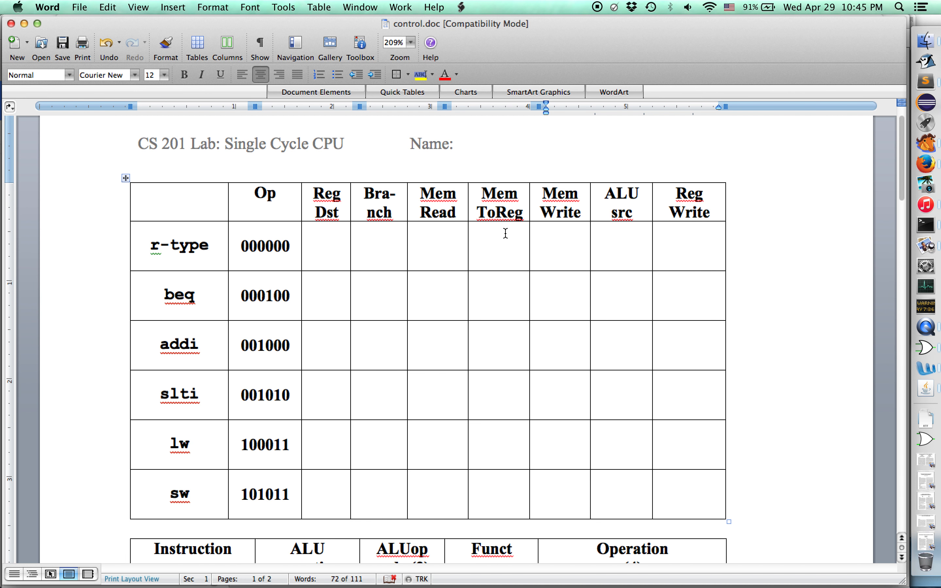
{"action": "scroll", "coordinate": [506, 233], "scroll_direction": "down", "scroll_amount": 4}
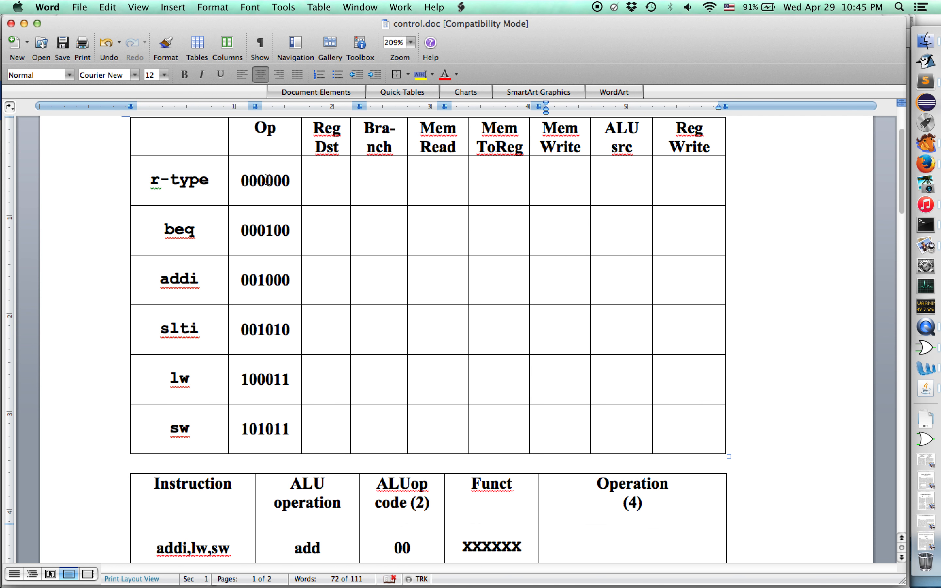
{"action": "key", "text": "super+Tab"}
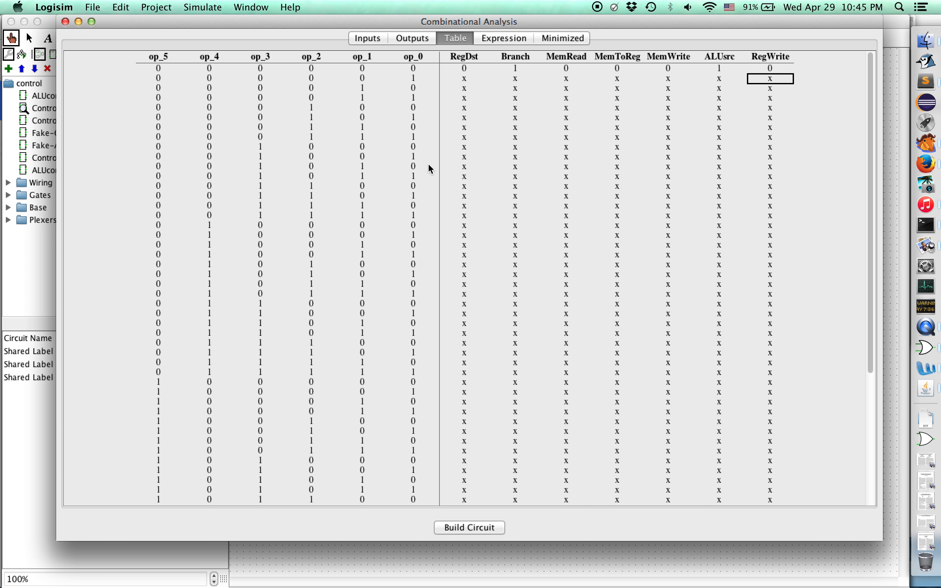
Step: Check the opcodes in Word's control.doc against the rows of Logisim's Control_0 truth table, and close the analysis window
{"action": "key", "text": "super+Tab"}
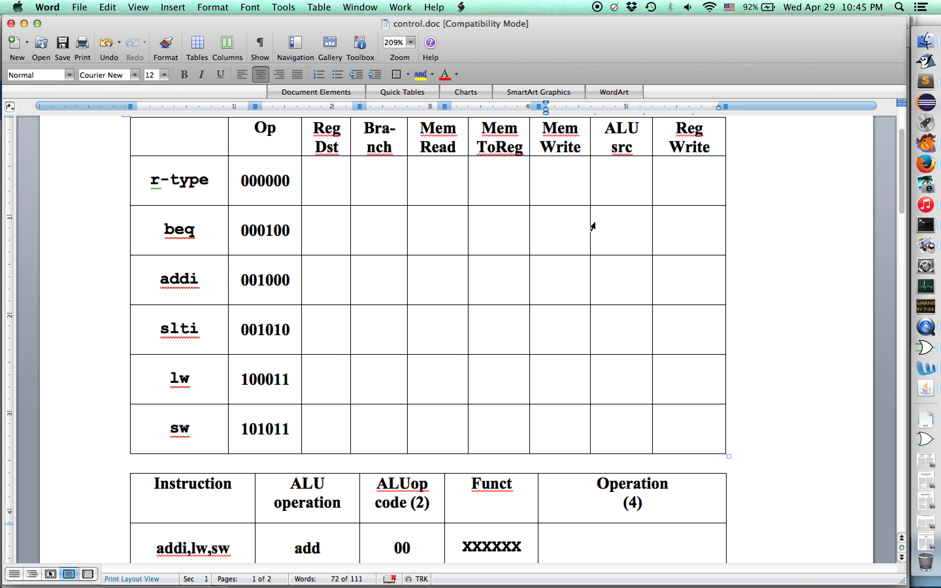
{"action": "key", "text": "super+Tab"}
{"action": "scroll", "coordinate": [368, 209], "scroll_direction": "down", "scroll_amount": 5}
{"action": "scroll", "coordinate": [368, 209], "scroll_direction": "up", "scroll_amount": 5}
{"action": "scroll", "coordinate": [368, 209], "scroll_direction": "down", "scroll_amount": 5}
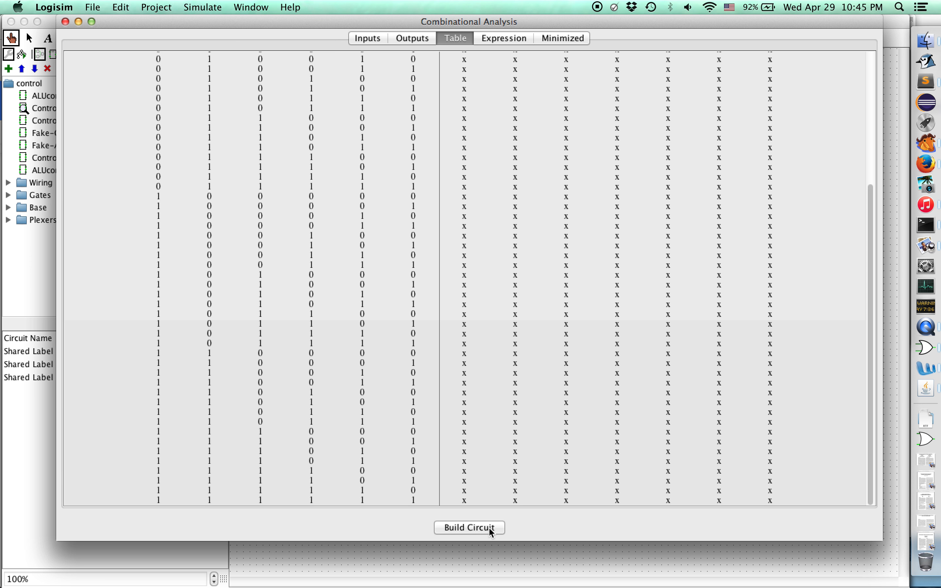
{"action": "left_click", "coordinate": [65, 22]}
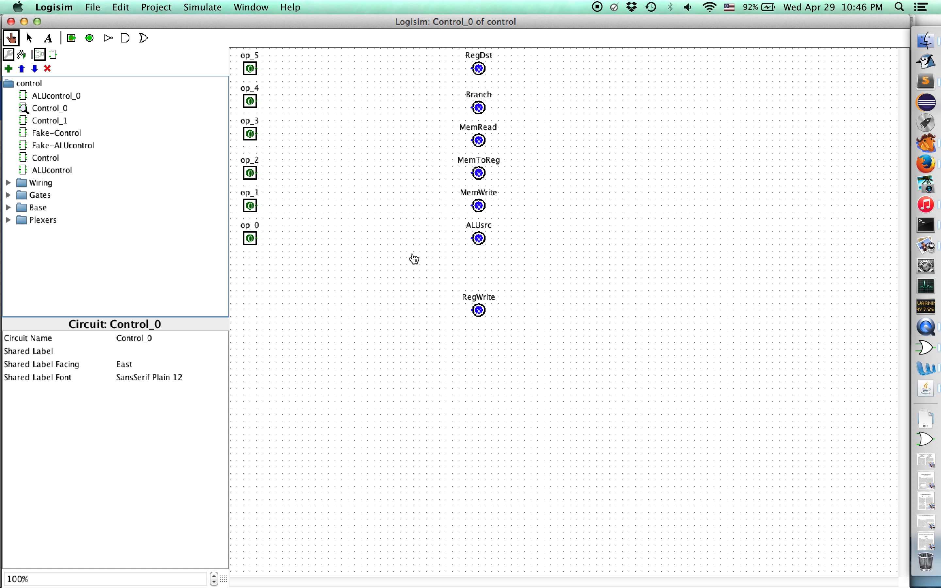
Step: Open the Control circuit, check which subcircuit its upper block uses, and reopen the Control_0 circuit
{"action": "double_click", "coordinate": [65, 157]}
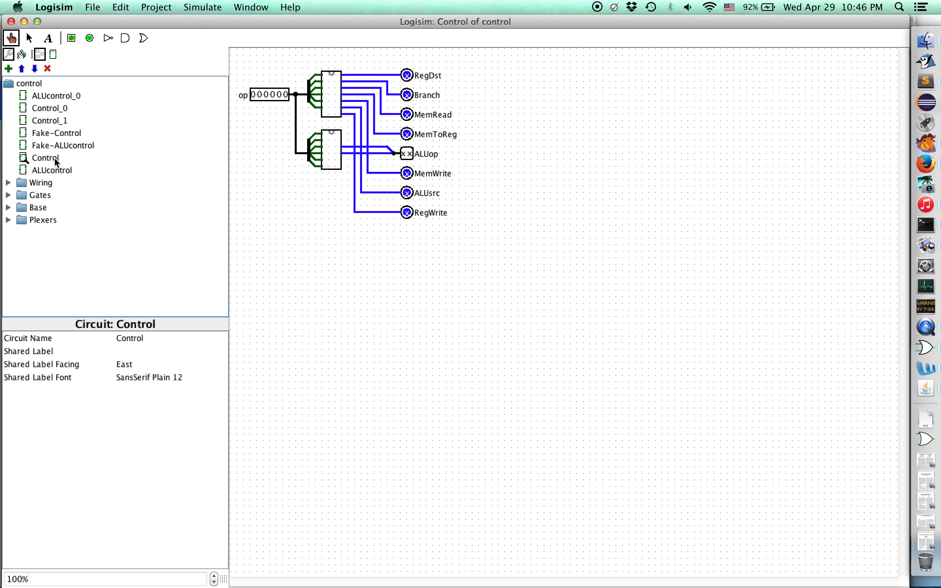
{"action": "left_click", "coordinate": [337, 100]}
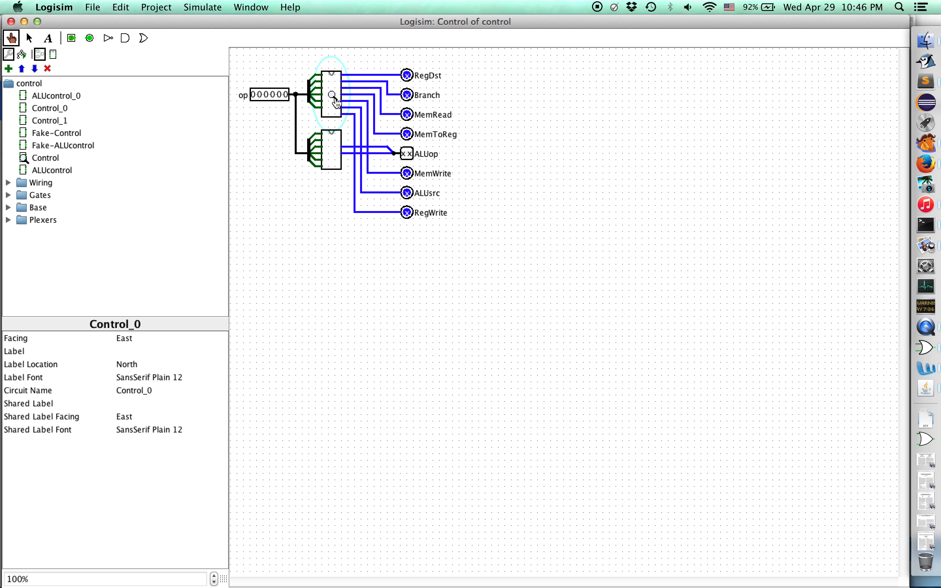
{"action": "right_click", "coordinate": [333, 83]}
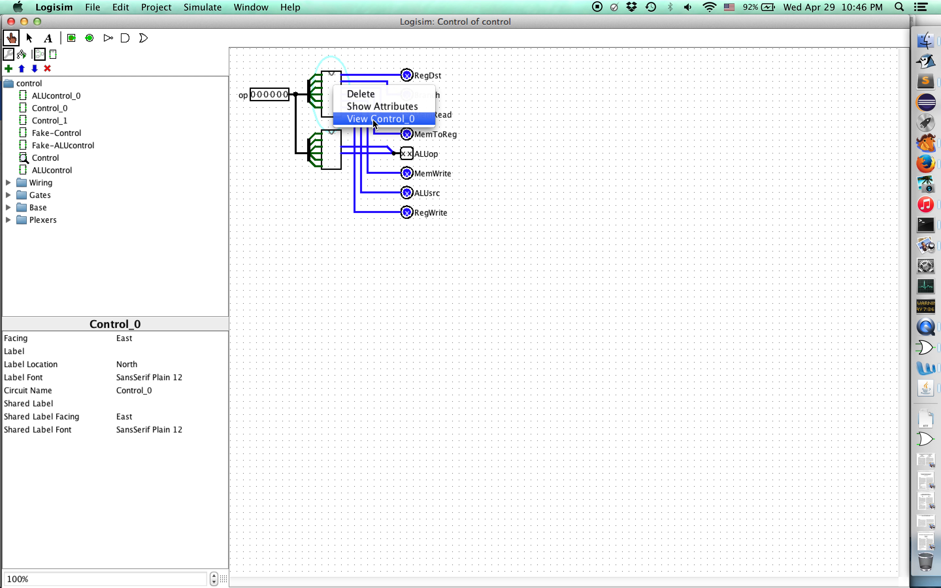
{"action": "left_click", "coordinate": [511, 86]}
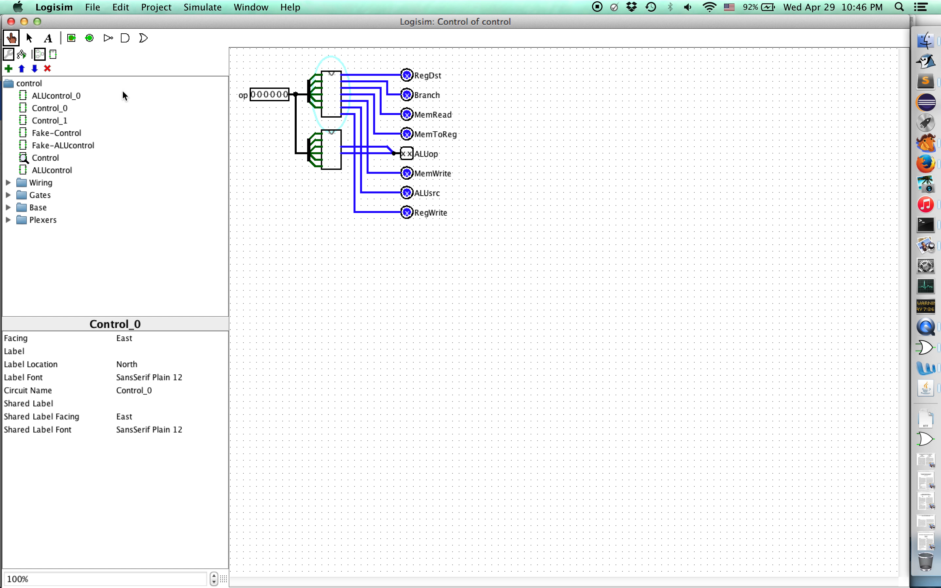
{"action": "double_click", "coordinate": [65, 110]}
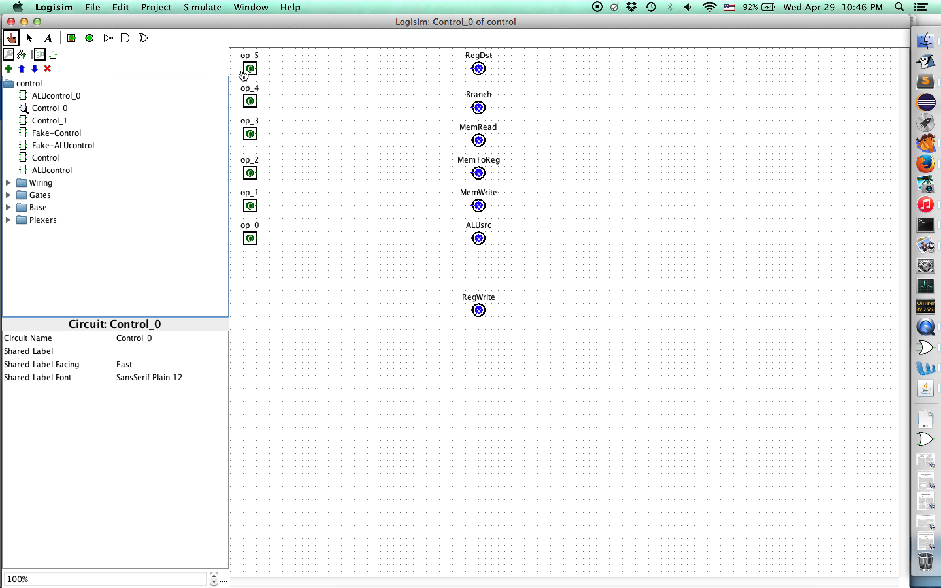
Step: Inspect the op_5 and op_4 input pins, review the opcode table in Word's control.doc, and return to Logisim
{"action": "left_click", "coordinate": [254, 70]}
{"action": "left_click", "coordinate": [252, 101]}
{"action": "left_click", "coordinate": [250, 69]}
{"action": "left_click", "coordinate": [251, 101]}
{"action": "key", "text": "super+Tab"}
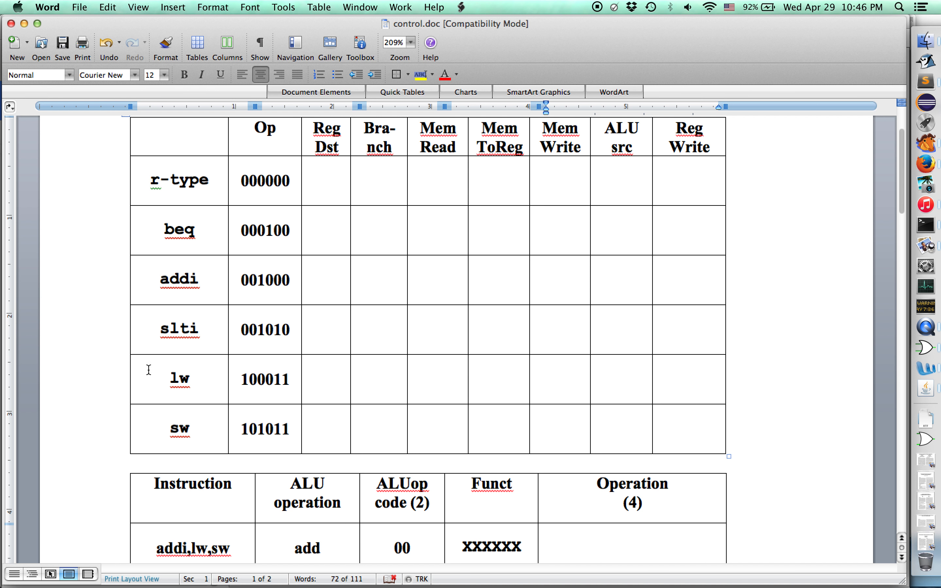
{"action": "key", "text": "super+Tab"}
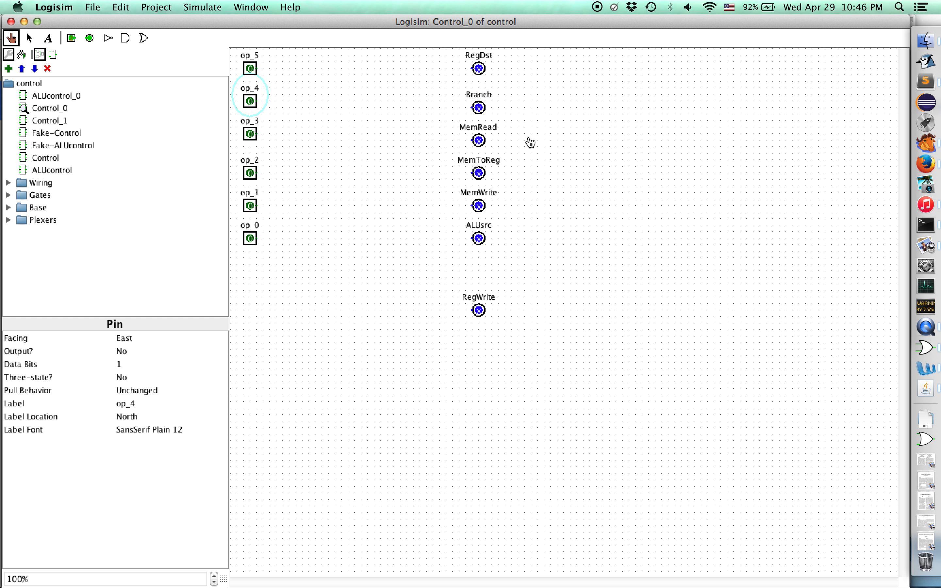
Step: Open the Control_1 circuit, review the ALUop codes and opcodes in Word's control.doc, and return to Logisim
{"action": "double_click", "coordinate": [58, 121]}
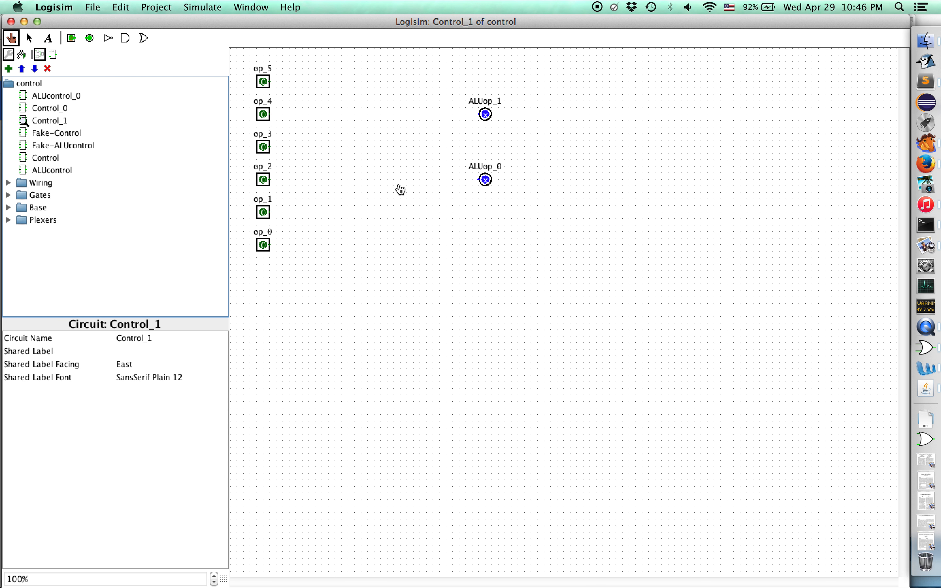
{"action": "key", "text": "super+Tab"}
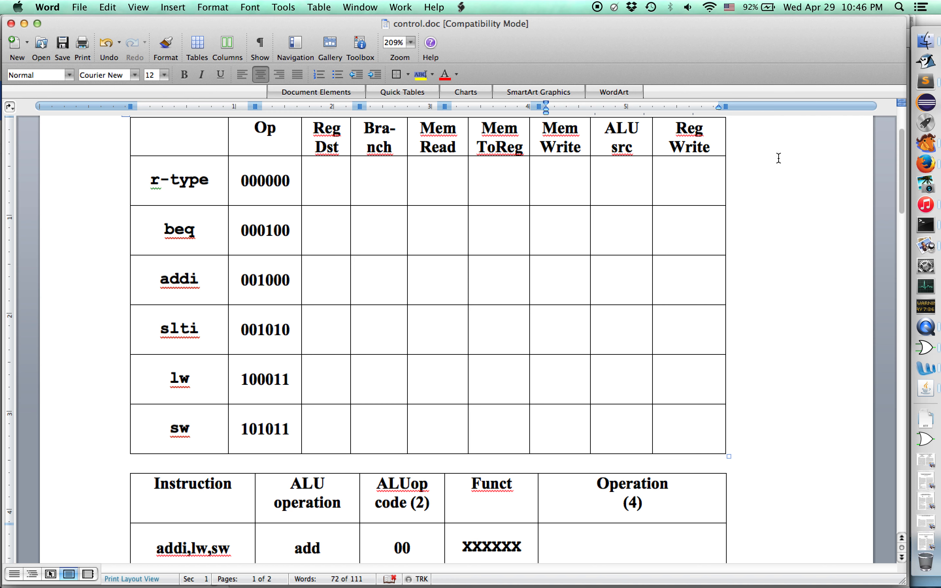
{"action": "scroll", "coordinate": [295, 190], "scroll_direction": "down", "scroll_amount": 10}
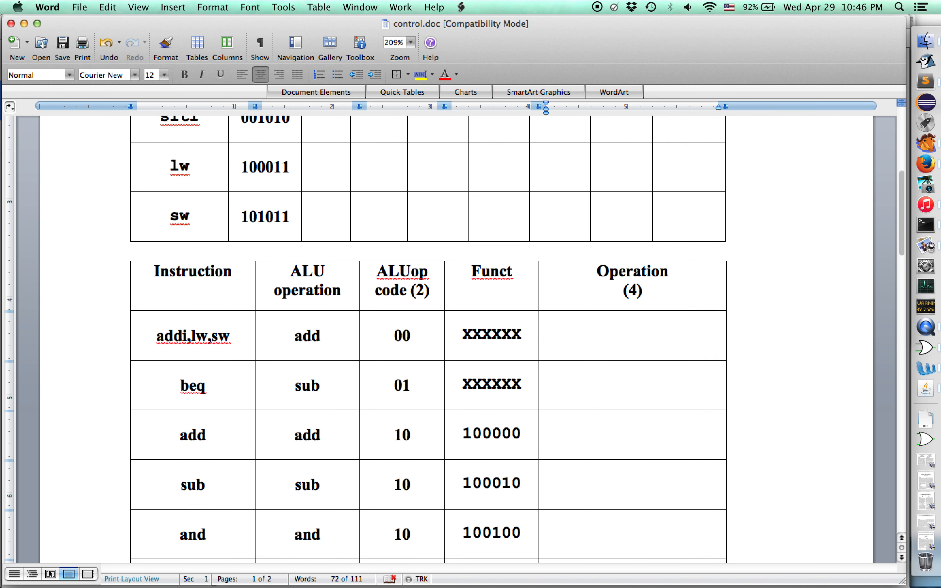
{"action": "scroll", "coordinate": [295, 190], "scroll_direction": "up", "scroll_amount": 2}
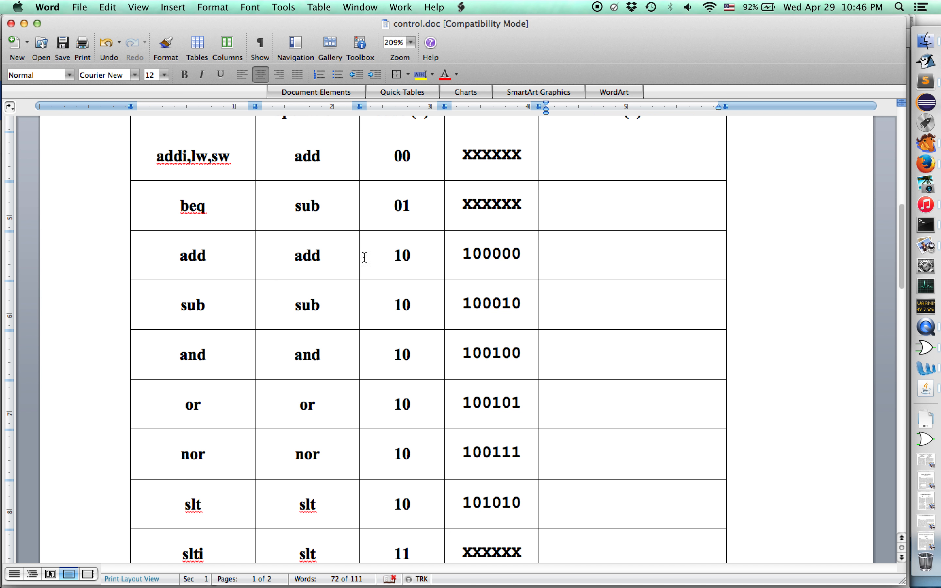
{"action": "scroll", "coordinate": [403, 257], "scroll_direction": "up", "scroll_amount": 1}
{"action": "scroll", "coordinate": [403, 257], "scroll_direction": "up", "scroll_amount": 12}
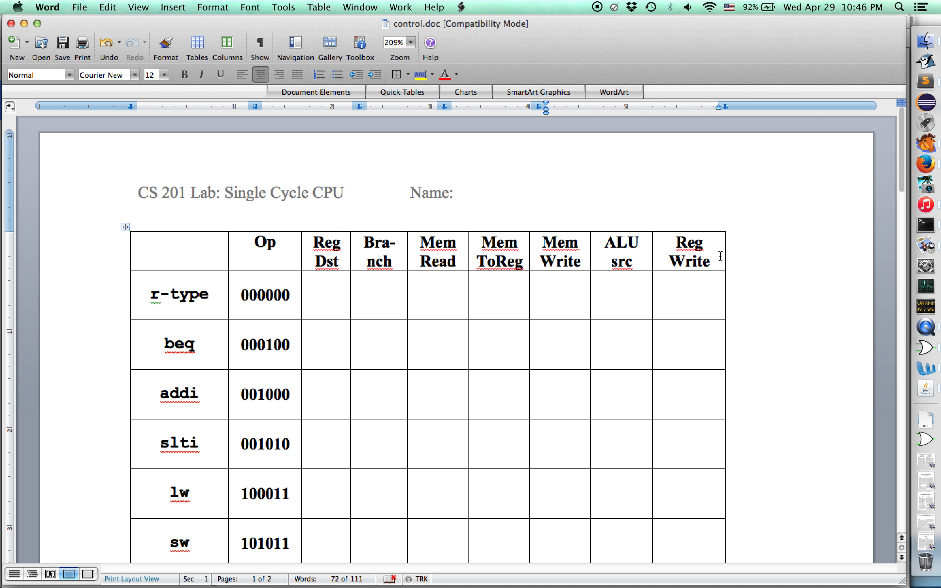
{"action": "scroll", "coordinate": [312, 376], "scroll_direction": "down", "scroll_amount": 3}
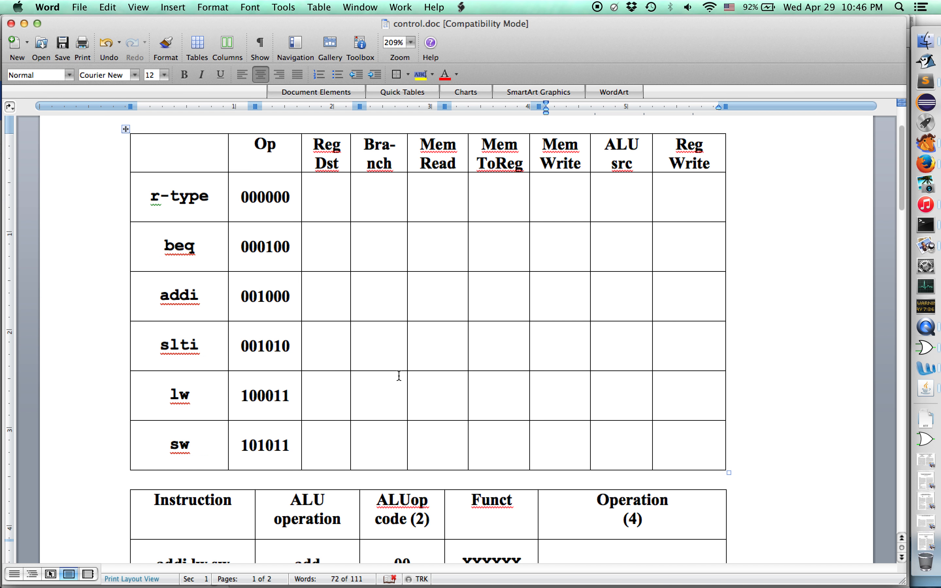
{"action": "key", "text": "super+Tab"}
Step: Run Analyze Circuit on Control_1, examine its truth table's opcode rows, and close the analysis window
{"action": "left_click", "coordinate": [157, 7]}
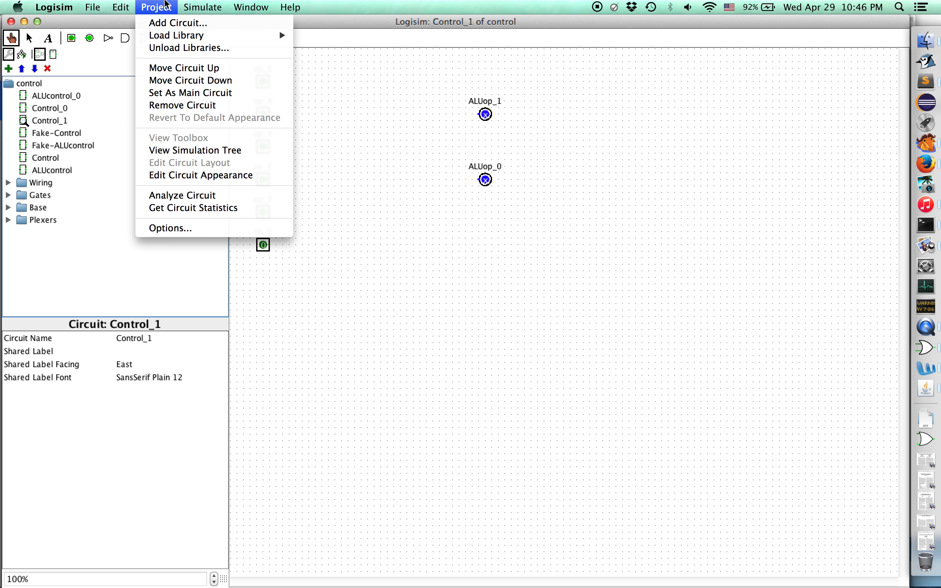
{"action": "left_click", "coordinate": [184, 205]}
{"action": "left_click", "coordinate": [456, 37]}
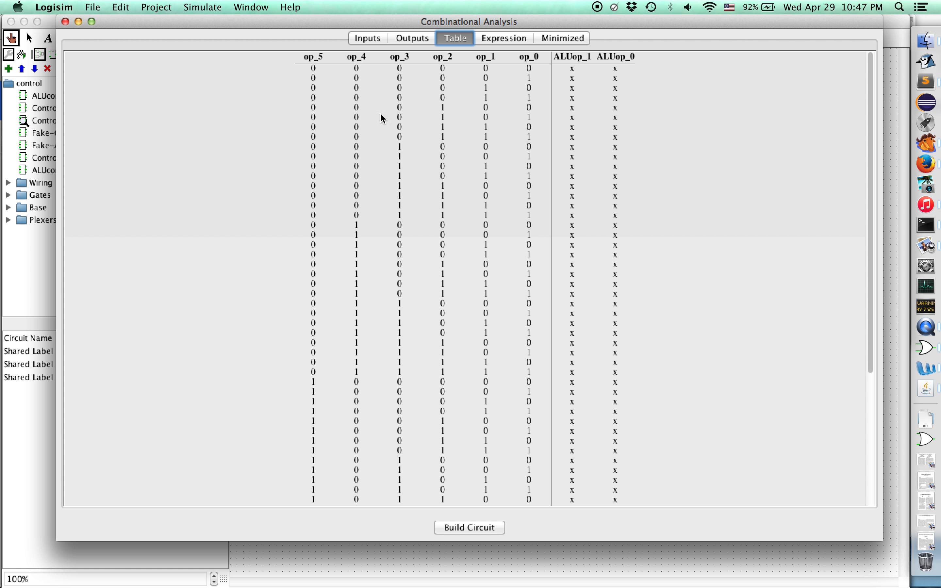
{"action": "left_click_drag", "start_coordinate": [307, 110], "coordinate": [529, 265]}
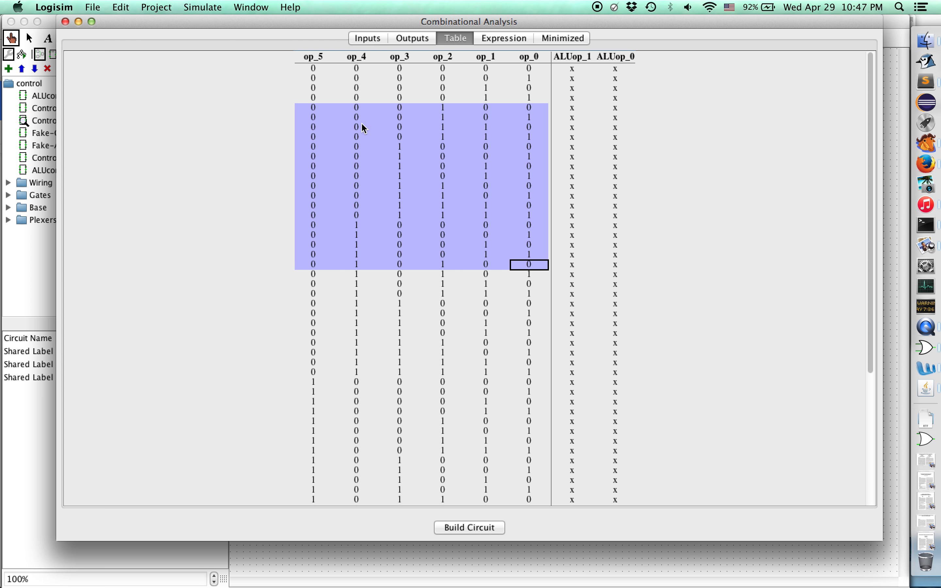
{"action": "left_click", "coordinate": [65, 21]}
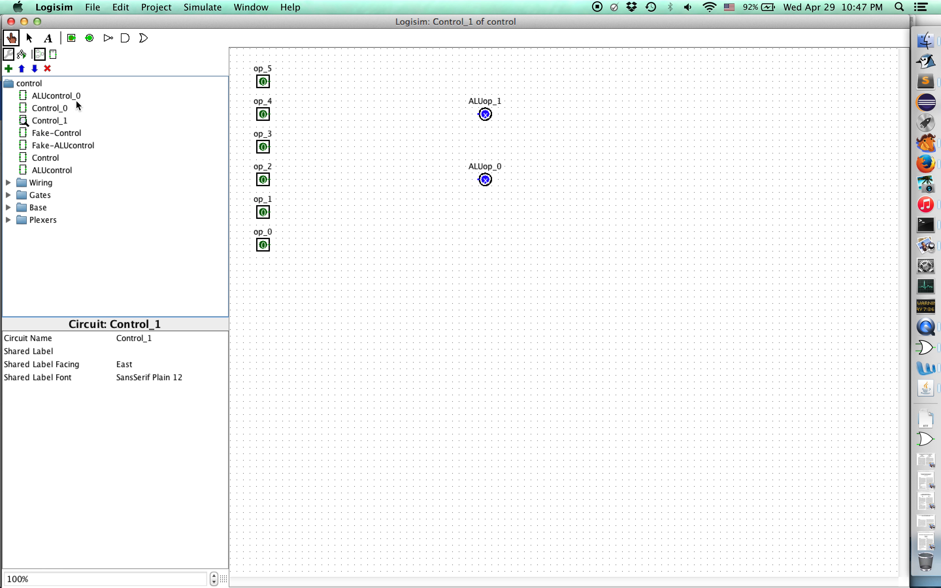
Step: Open the ALUcontrol_0 circuit, run Analyze Circuit on it and display its truth table
{"action": "left_click", "coordinate": [52, 109]}
{"action": "left_click", "coordinate": [55, 120]}
{"action": "double_click", "coordinate": [68, 94]}
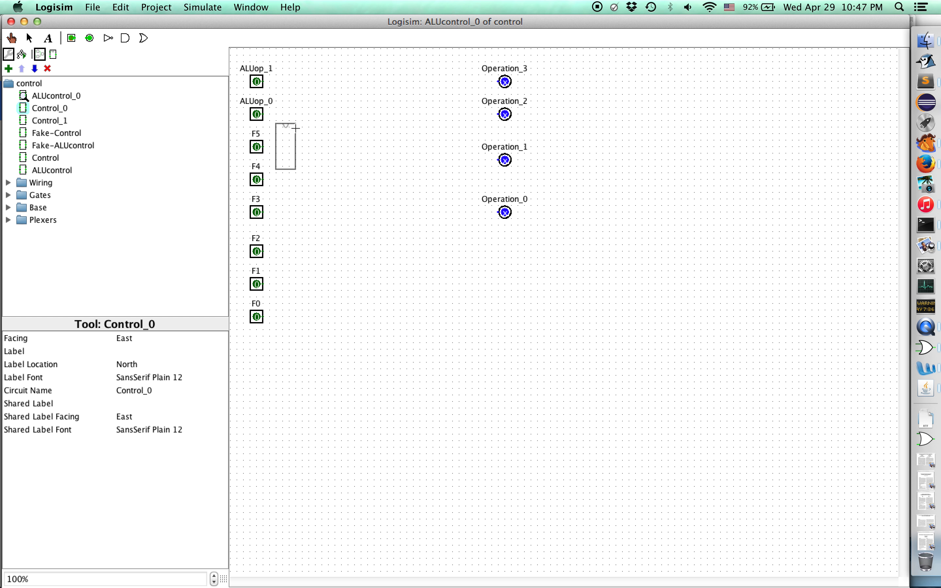
{"action": "left_click", "coordinate": [54, 96]}
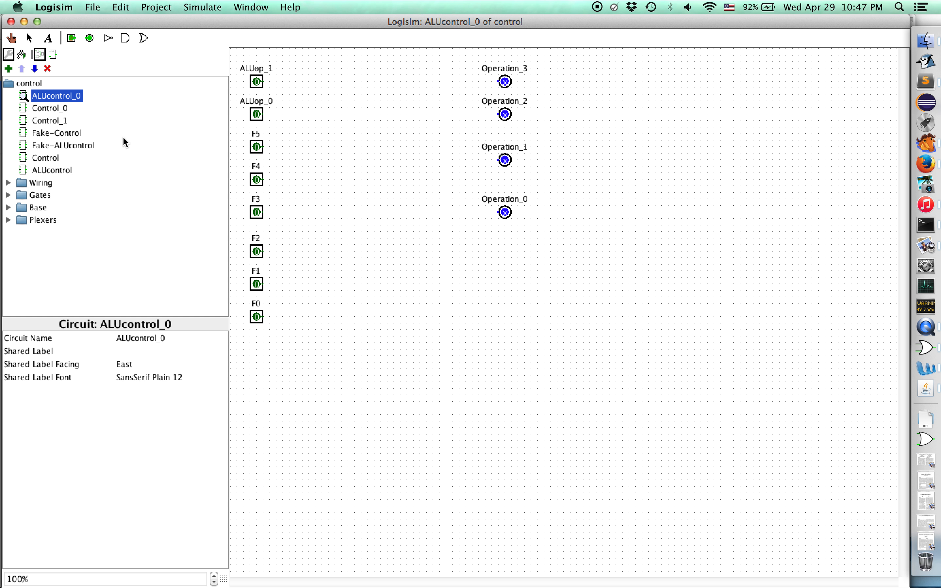
{"action": "left_click", "coordinate": [160, 6]}
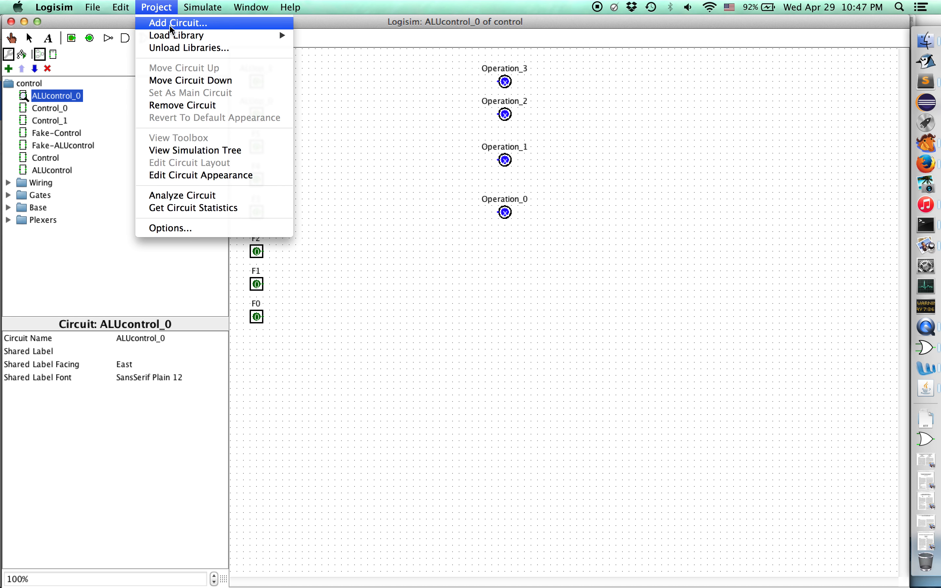
{"action": "left_click", "coordinate": [182, 195]}
{"action": "left_click", "coordinate": [440, 42]}
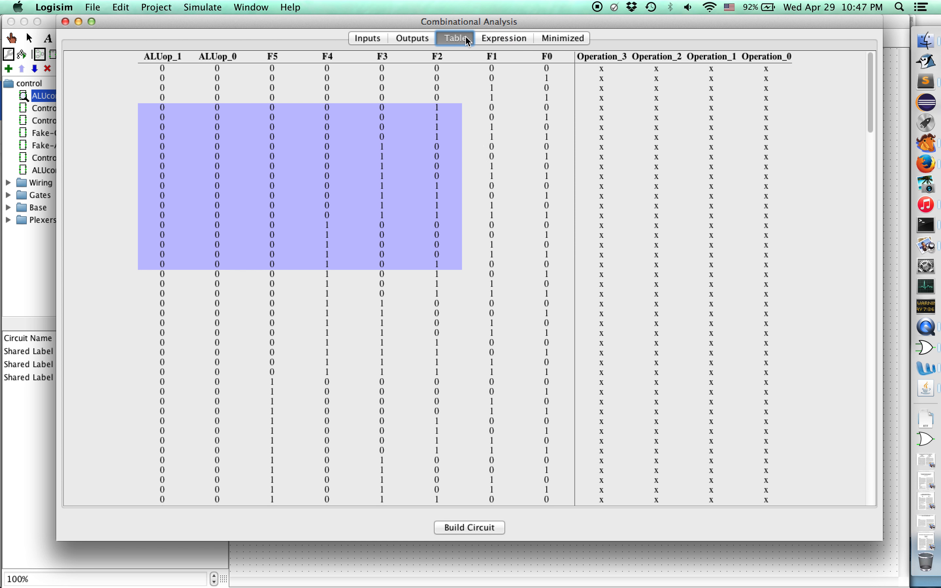
{"action": "left_click", "coordinate": [420, 160]}
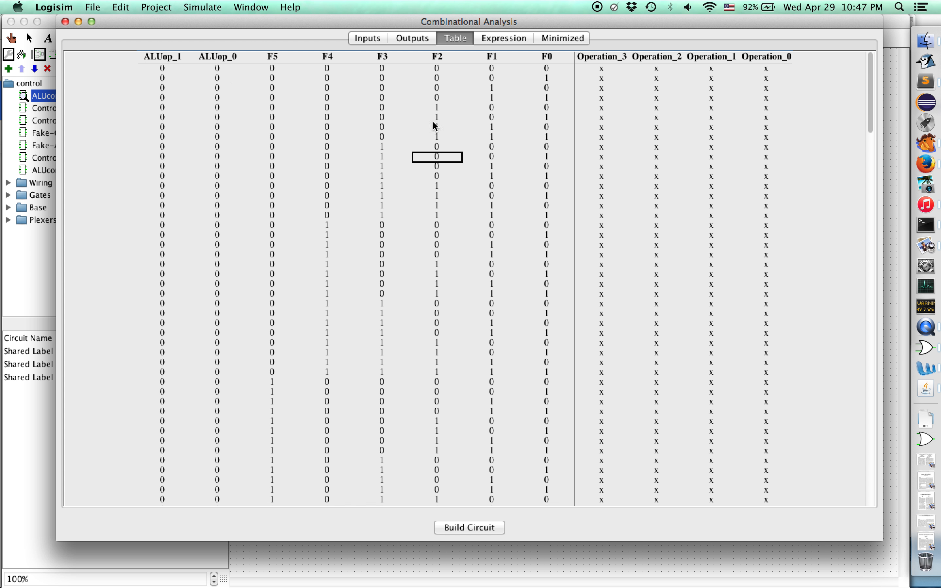
Step: Fill the all-zero input row: Operation_3 0, Operation_2 0, Operation_1 0, Operation_0 1
{"action": "left_click", "coordinate": [602, 70]}
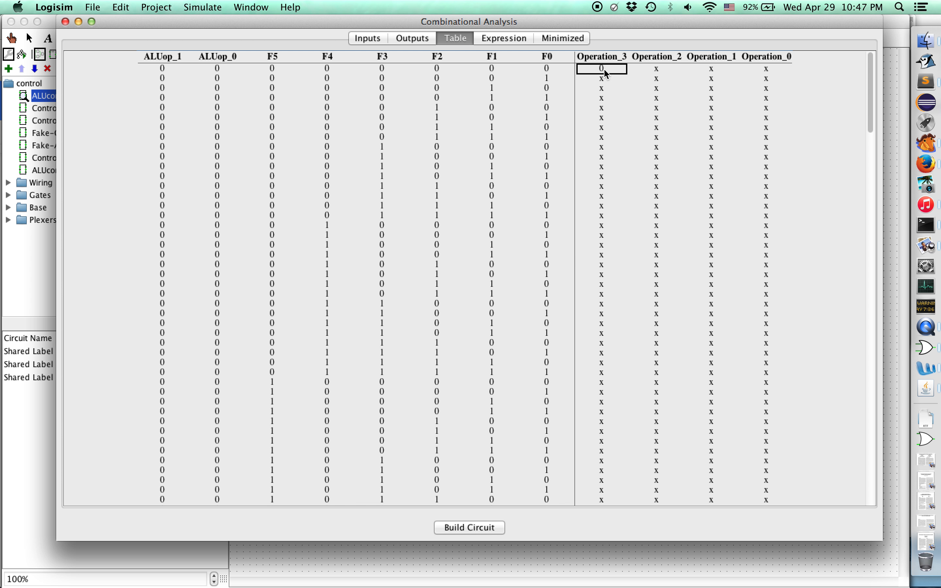
{"action": "left_click", "coordinate": [662, 68]}
{"action": "left_click", "coordinate": [662, 68]}
{"action": "left_click", "coordinate": [663, 69]}
{"action": "left_click", "coordinate": [663, 69]}
{"action": "left_click", "coordinate": [709, 69]}
{"action": "left_click", "coordinate": [766, 69]}
{"action": "left_click", "coordinate": [770, 71]}
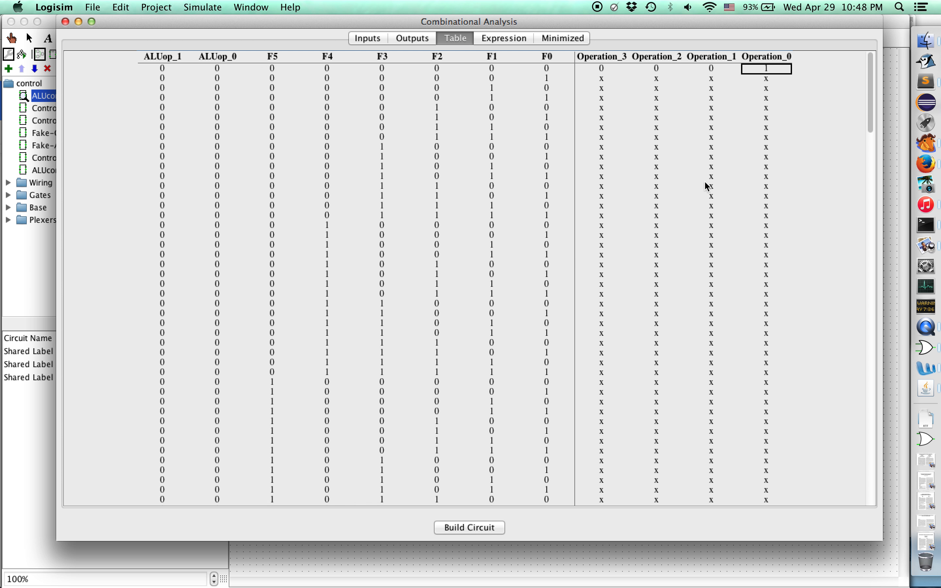
Step: Try to duplicate the first row's four Operation outputs into the row below
{"action": "left_click_drag", "start_coordinate": [610, 67], "coordinate": [769, 76]}
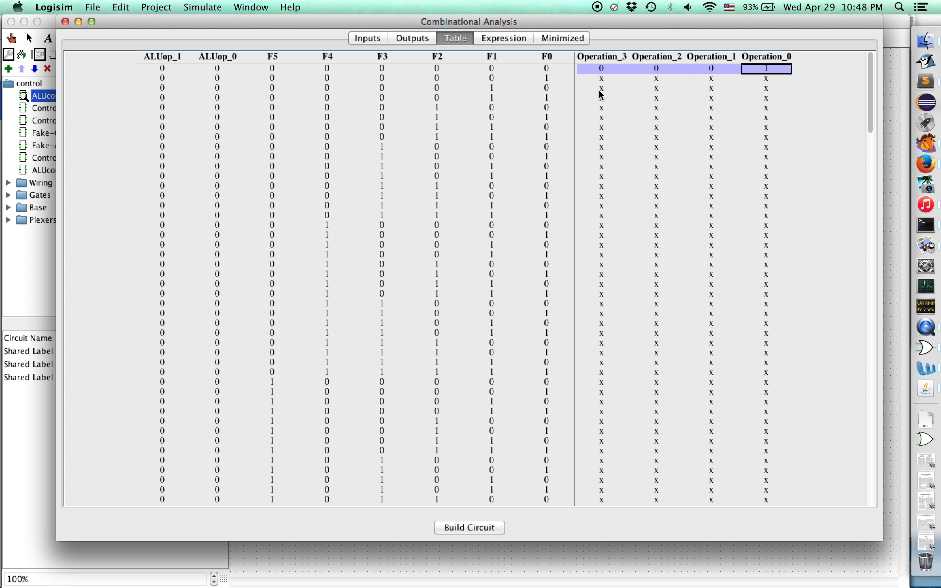
{"action": "left_click", "coordinate": [609, 82]}
{"action": "key", "text": "super+v"}
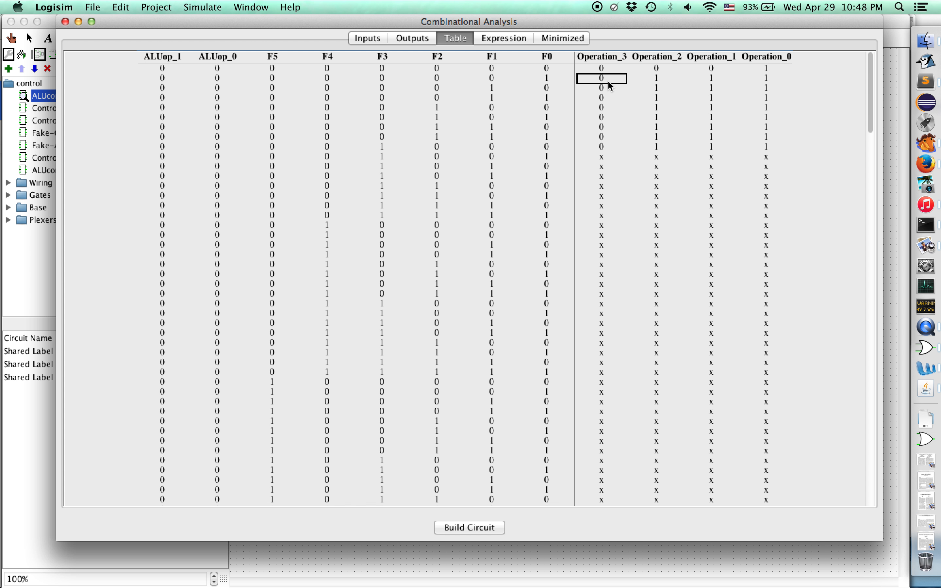
Step: Copy the first row's outputs 0001 and paste them over each of the next eight rows, through input row 00001000
{"action": "left_click_drag", "start_coordinate": [605, 63], "coordinate": [756, 69]}
{"action": "key", "text": "super+c"}
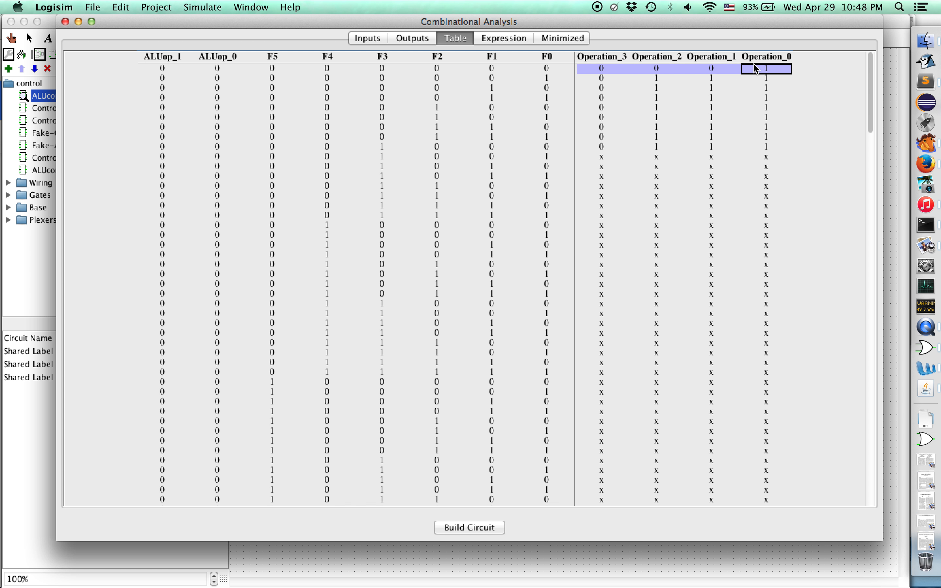
{"action": "left_click", "coordinate": [602, 77]}
{"action": "key", "text": "super+v"}
{"action": "key", "text": "Down"}
{"action": "key", "text": "super+v"}
{"action": "key", "text": "Down"}
{"action": "key", "text": "super+v"}
{"action": "key", "text": "Down"}
{"action": "key", "text": "super+v"}
{"action": "key", "text": "Down"}
{"action": "key", "text": "super+v"}
{"action": "key", "text": "Down"}
{"action": "key", "text": "super+v"}
{"action": "key", "text": "Down"}
{"action": "key", "text": "super+v"}
{"action": "key", "text": "Down"}
{"action": "key", "text": "super+v"}
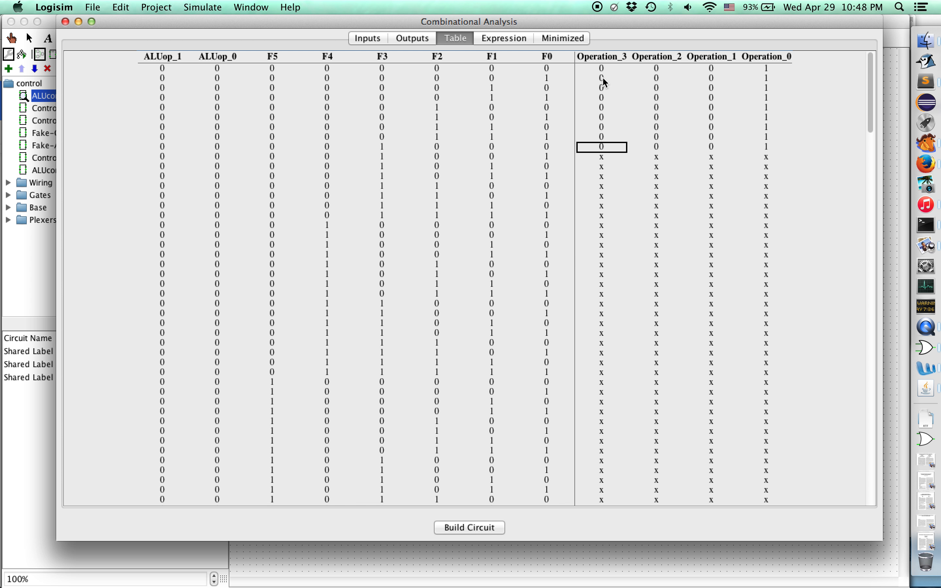
Step: Copy the block of nine 0001 output rows and paste it twice below, filling through input row 00011010, and look over the table
{"action": "left_click_drag", "start_coordinate": [602, 67], "coordinate": [764, 145]}
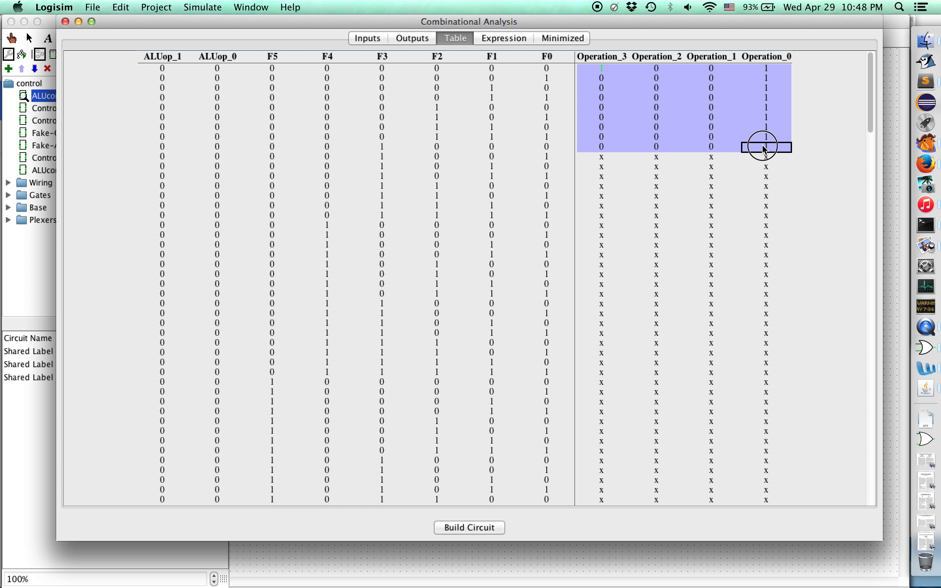
{"action": "left_click", "coordinate": [611, 157]}
{"action": "key", "text": "super+v"}
{"action": "key", "text": "Down"}
{"action": "key", "text": "Down"}
{"action": "key", "text": "Down"}
{"action": "key", "text": "Down"}
{"action": "key", "text": "Down"}
{"action": "key", "text": "Down"}
{"action": "key", "text": "Down"}
{"action": "key", "text": "Down"}
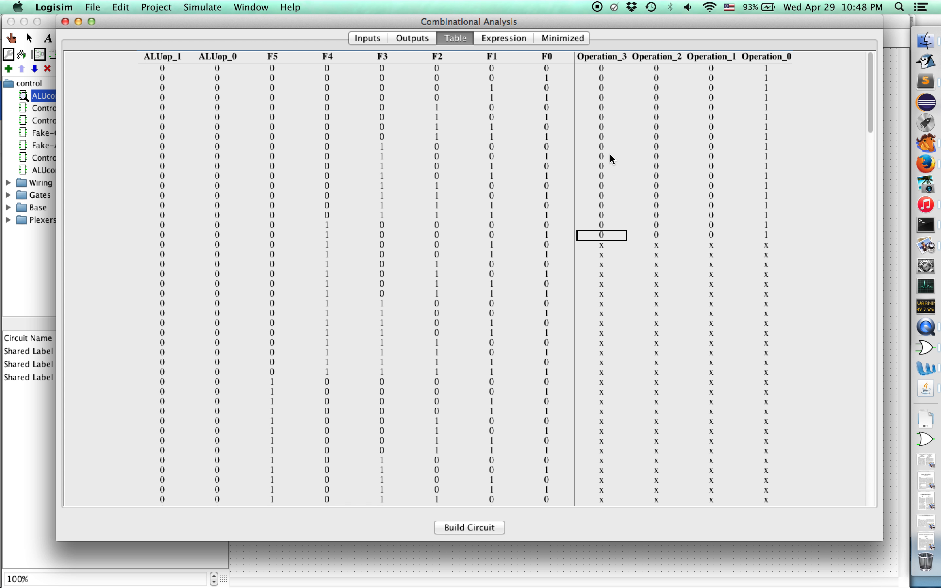
{"action": "key", "text": "super+v"}
{"action": "scroll", "coordinate": [610, 155], "scroll_direction": "down", "scroll_amount": 5}
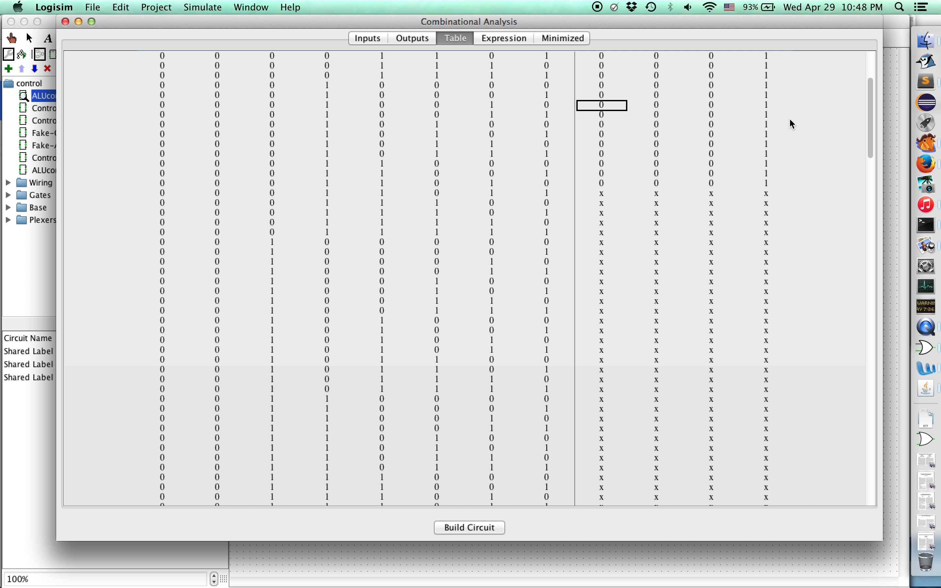
{"action": "scroll", "coordinate": [365, 224], "scroll_direction": "up", "scroll_amount": 5}
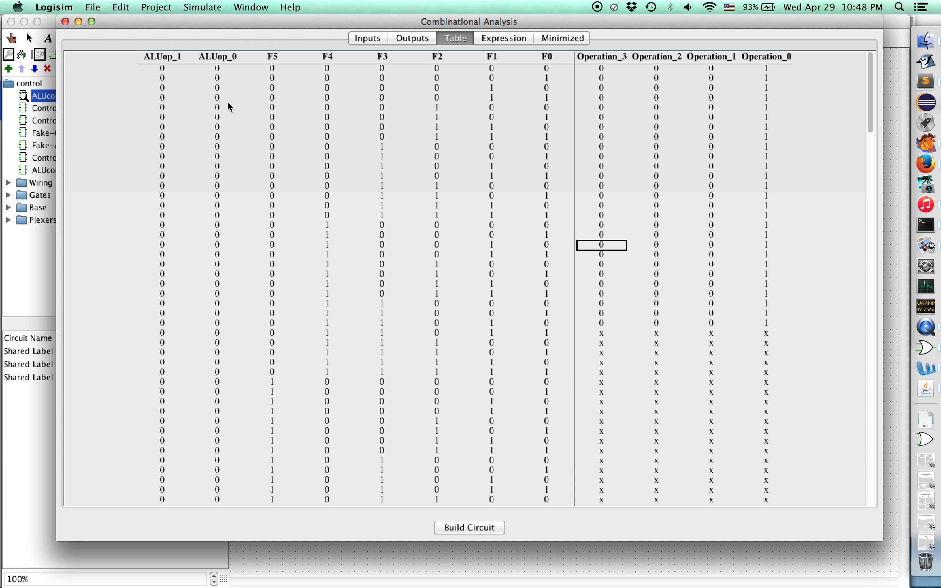
Step: Examine the full ALUcontrol_0 truth table from ALUop 00 through 11, checking the opcode table in Word's control.doc along the way
{"action": "scroll", "coordinate": [226, 77], "scroll_direction": "down", "scroll_amount": 10}
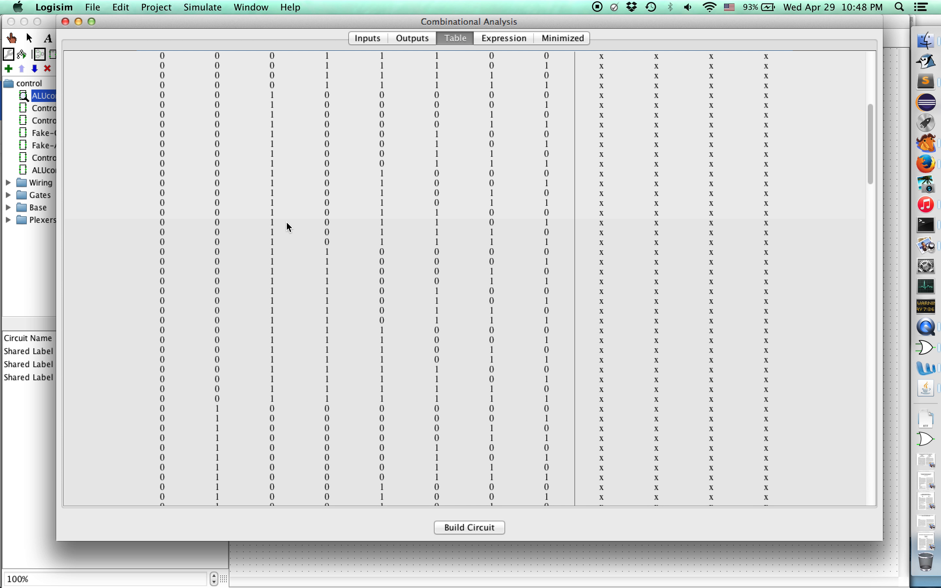
{"action": "scroll", "coordinate": [286, 220], "scroll_direction": "down", "scroll_amount": 1}
{"action": "scroll", "coordinate": [286, 220], "scroll_direction": "down", "scroll_amount": 3}
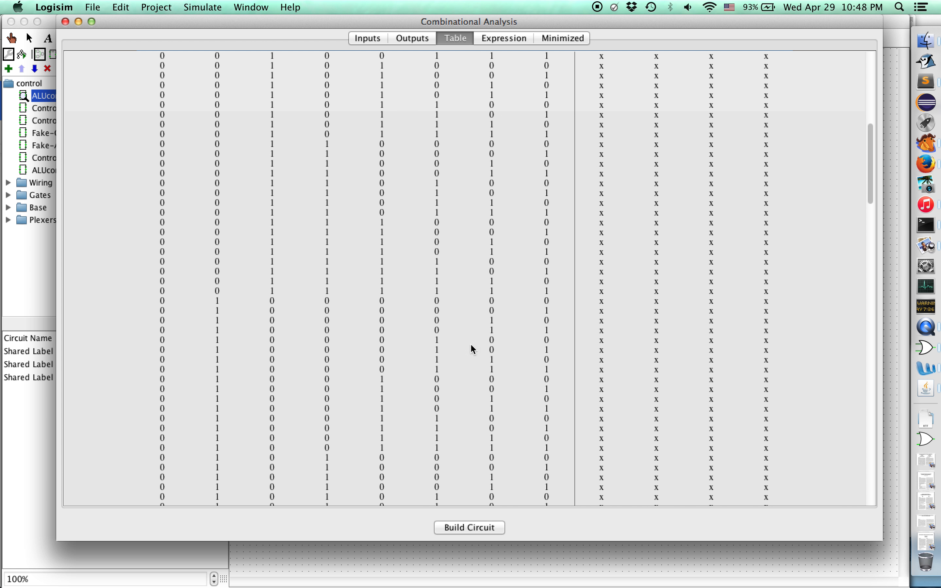
{"action": "scroll", "coordinate": [658, 243], "scroll_direction": "down", "scroll_amount": 20}
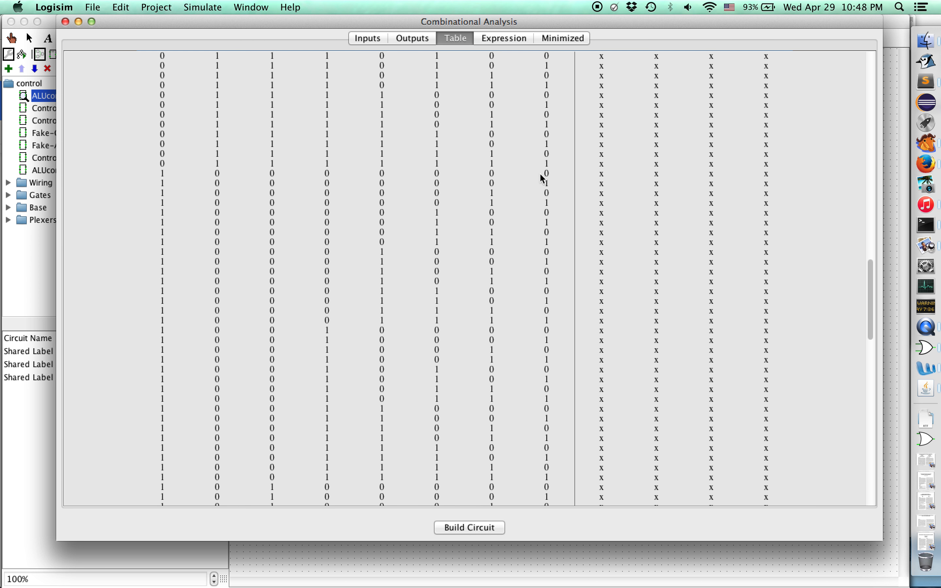
{"action": "key", "text": "super+Tab"}
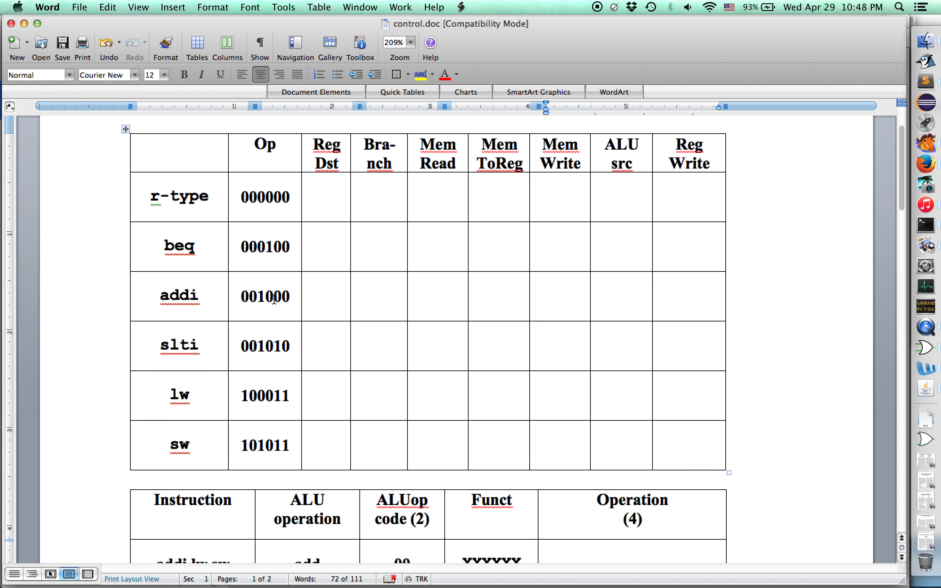
{"action": "key", "text": "super+Tab"}
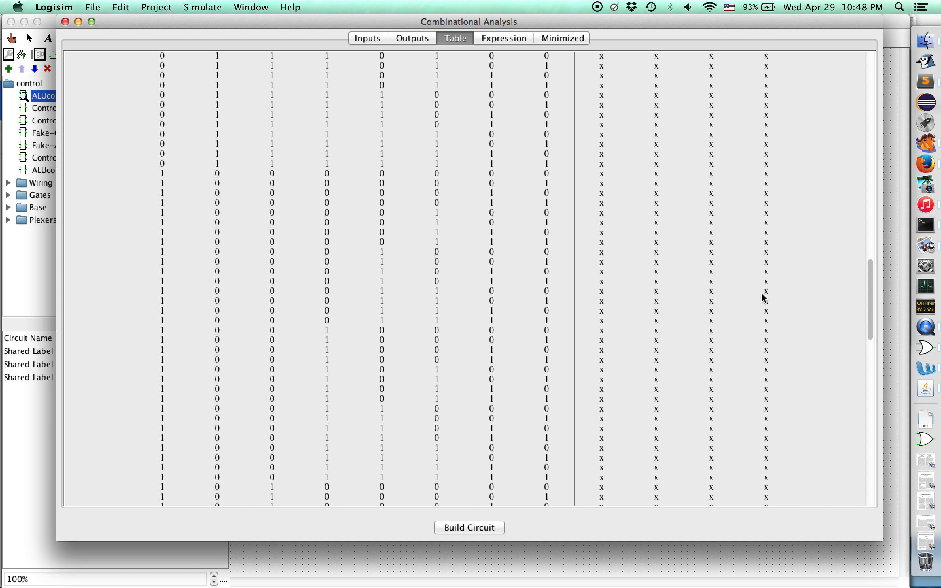
{"action": "scroll", "coordinate": [393, 278], "scroll_direction": "down", "scroll_amount": 10}
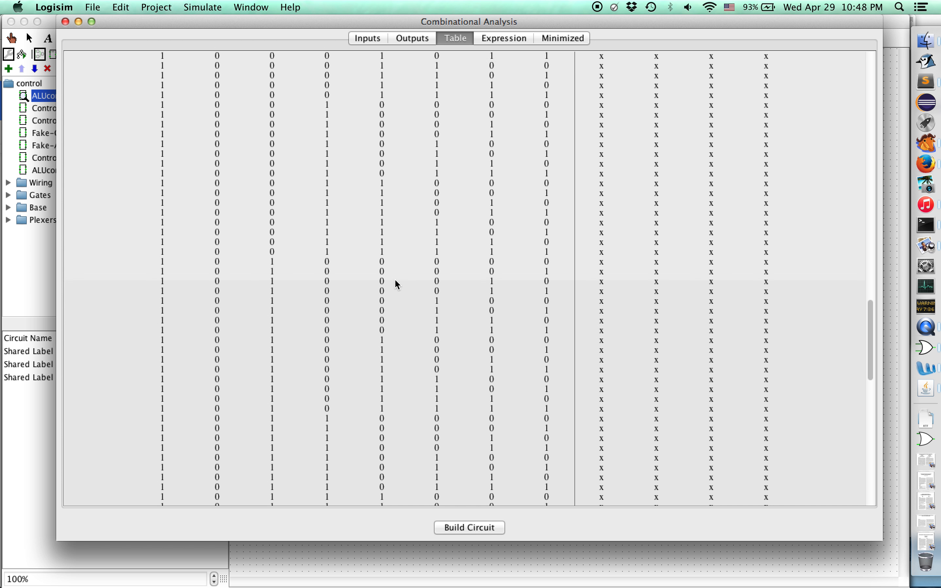
{"action": "scroll", "coordinate": [394, 279], "scroll_direction": "down", "scroll_amount": 12}
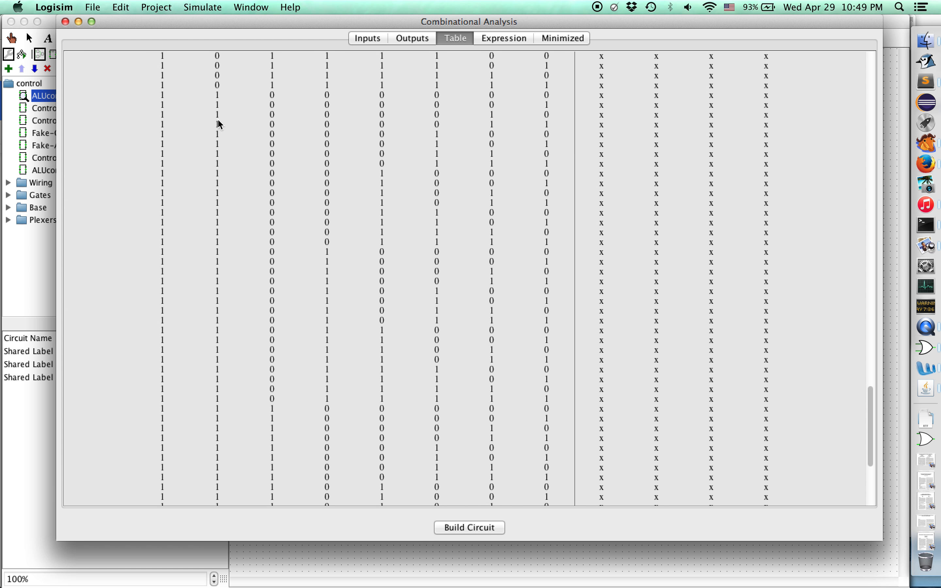
{"action": "scroll", "coordinate": [229, 342], "scroll_direction": "down", "scroll_amount": 4}
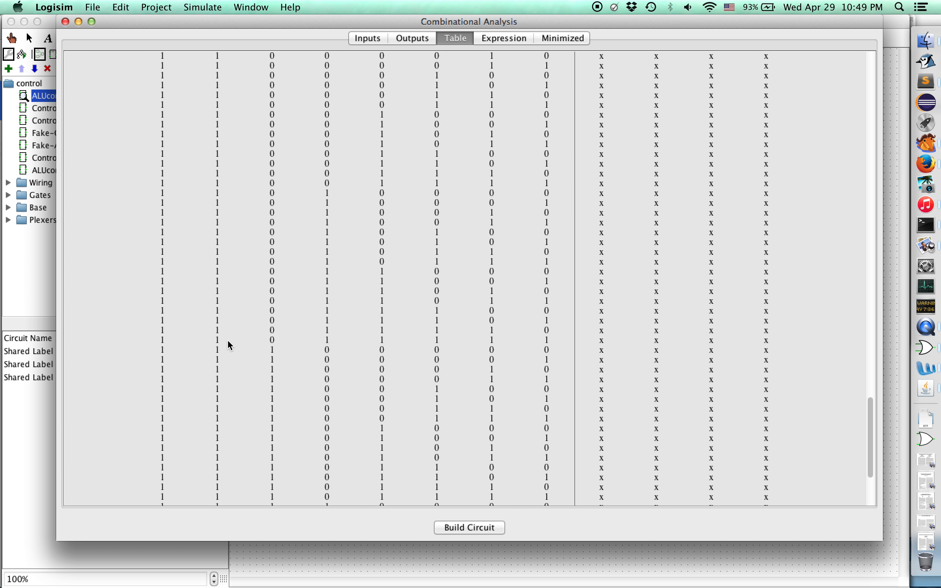
{"action": "scroll", "coordinate": [237, 339], "scroll_direction": "up", "scroll_amount": 7}
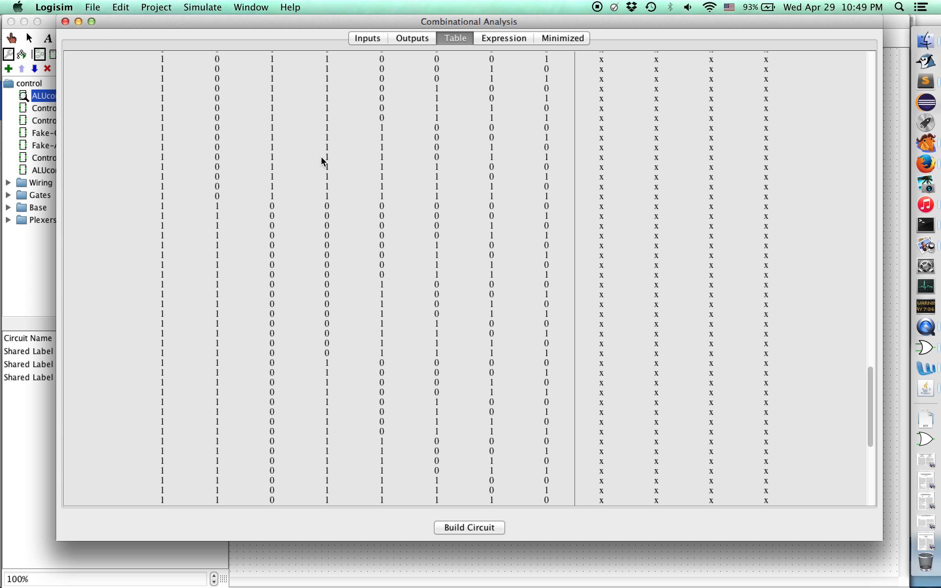
{"action": "scroll", "coordinate": [321, 156], "scroll_direction": "down", "scroll_amount": 10}
{"action": "scroll", "coordinate": [393, 282], "scroll_direction": "up", "scroll_amount": 4}
{"action": "scroll", "coordinate": [392, 282], "scroll_direction": "down", "scroll_amount": 5}
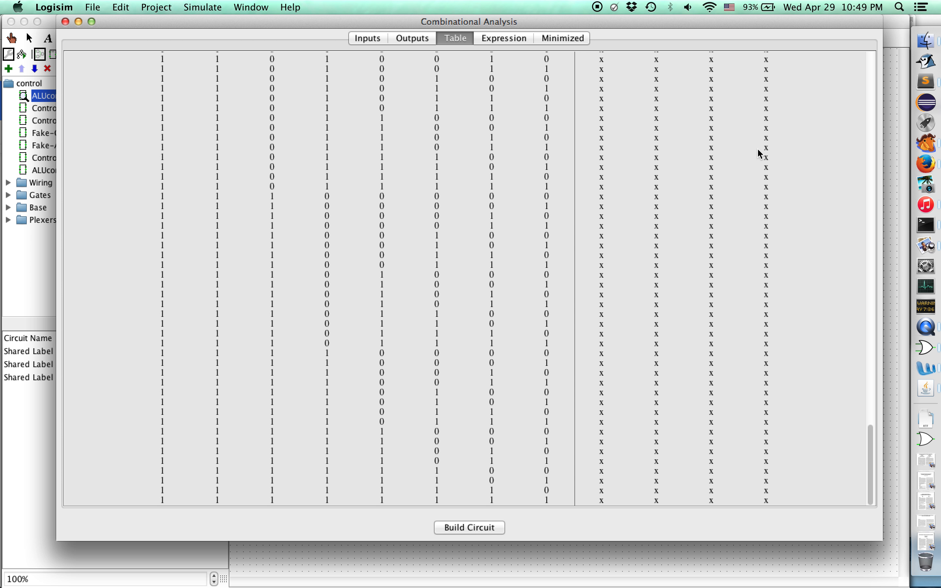
{"action": "scroll", "coordinate": [757, 148], "scroll_direction": "up", "scroll_amount": 20}
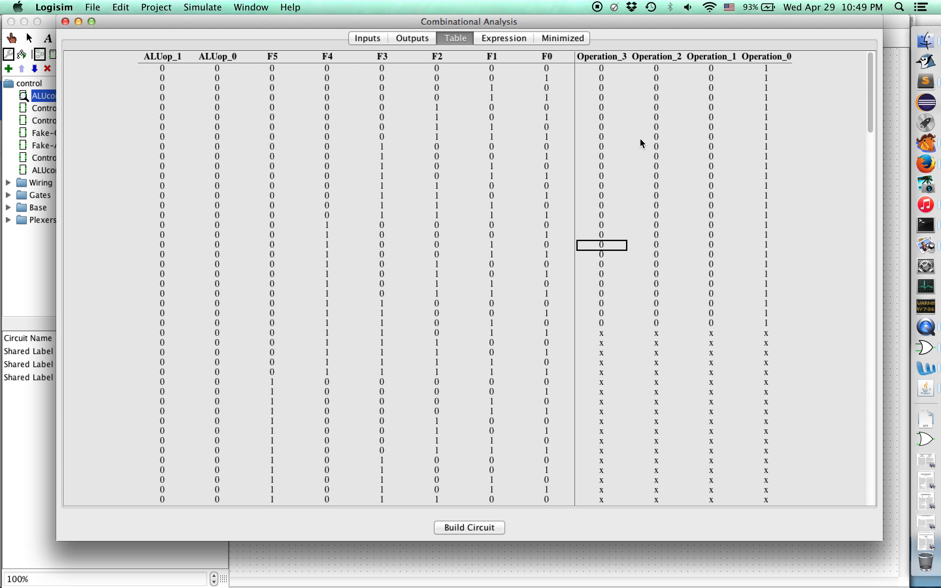
{"action": "scroll", "coordinate": [747, 94], "scroll_direction": "down", "scroll_amount": 10}
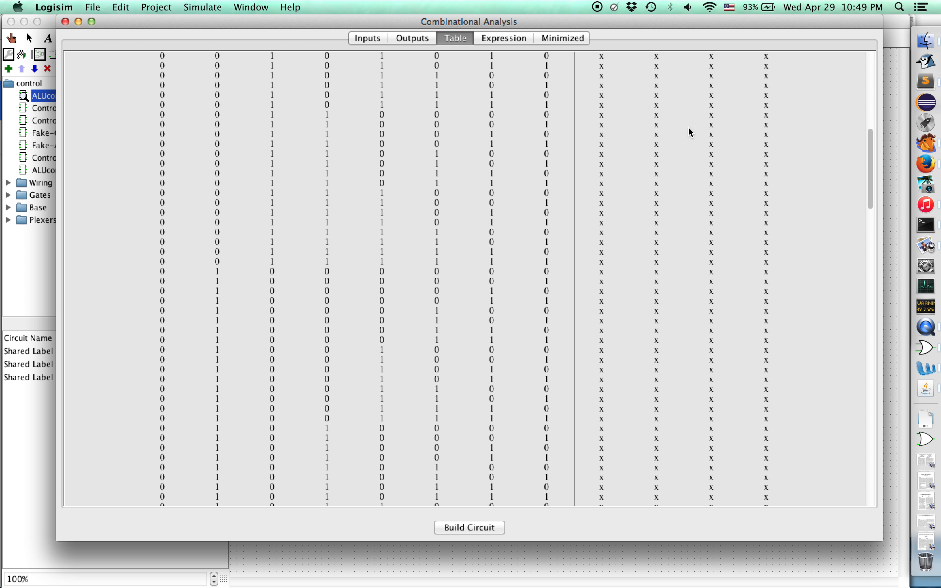
{"action": "scroll", "coordinate": [640, 65], "scroll_direction": "down", "scroll_amount": 20}
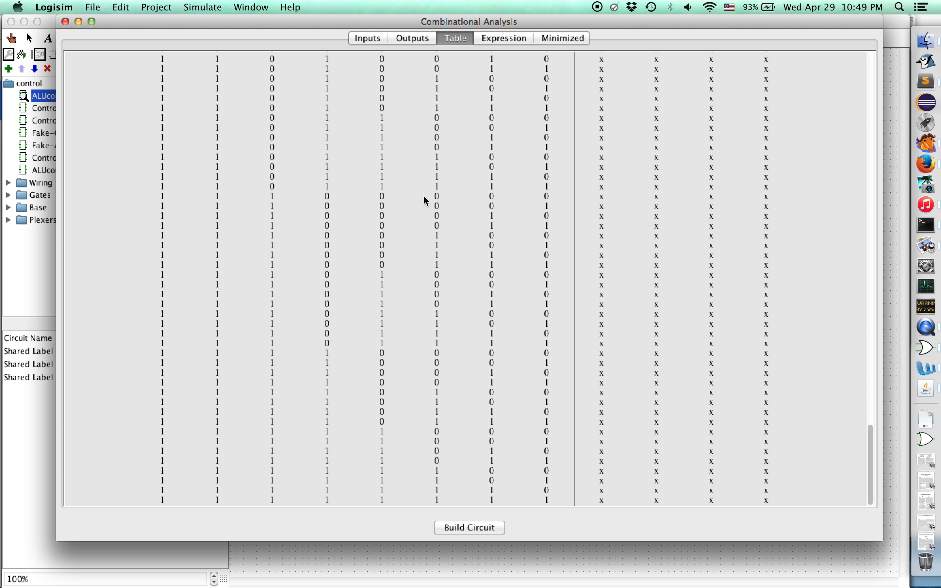
{"action": "scroll", "coordinate": [710, 256], "scroll_direction": "up", "scroll_amount": 20}
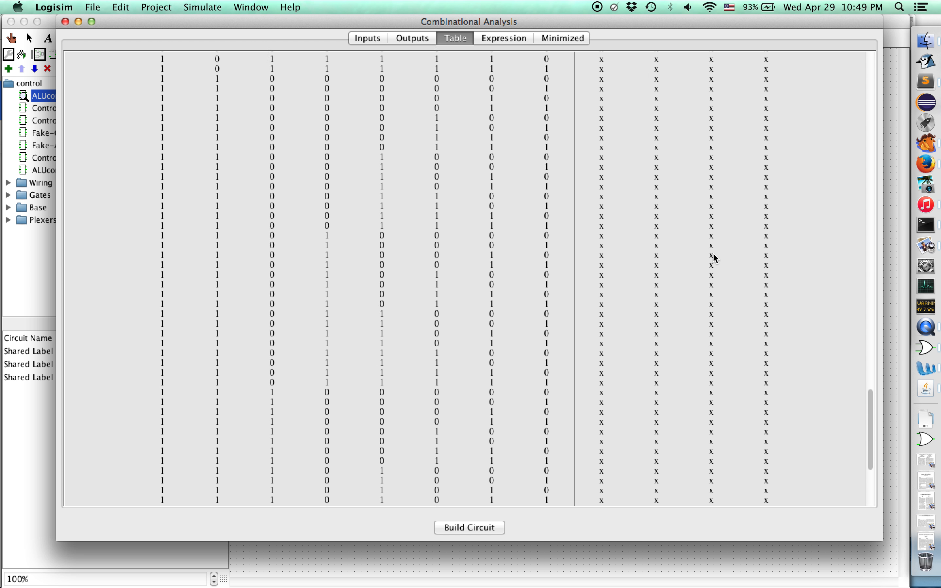
Step: Close the Combinational Analysis, analyze the ALUcontrol_0 circuit again and display its truth table
{"action": "left_click", "coordinate": [65, 21]}
{"action": "left_click", "coordinate": [157, 7]}
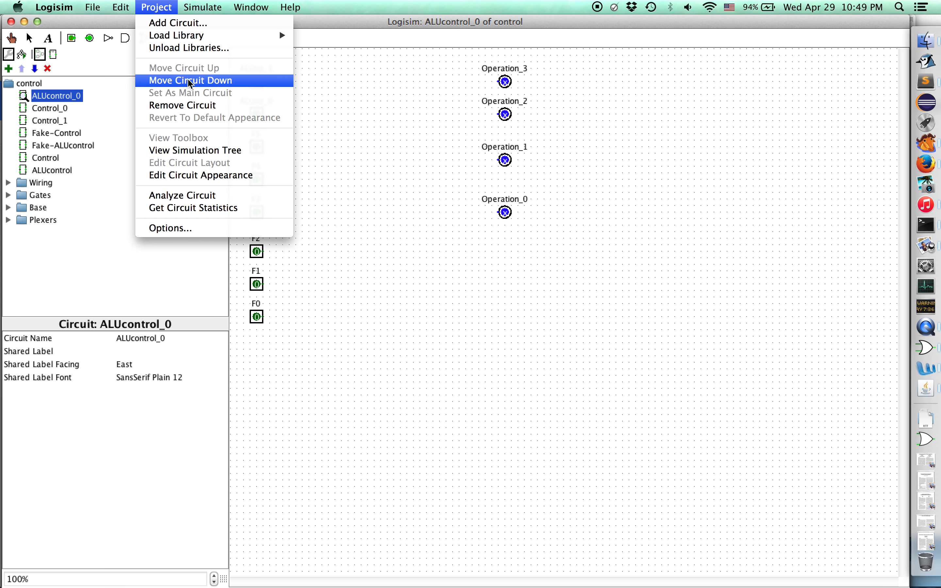
{"action": "left_click", "coordinate": [199, 196]}
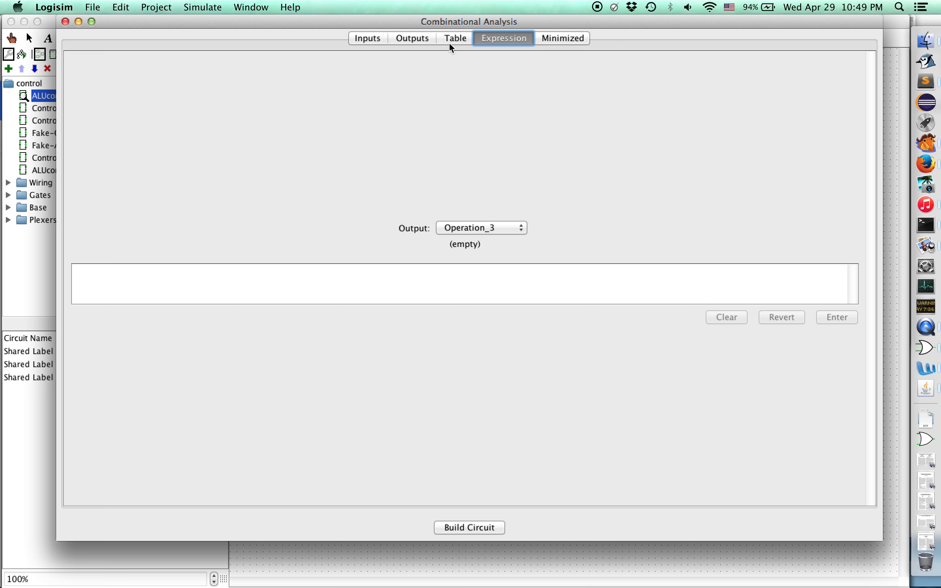
{"action": "left_click", "coordinate": [449, 41]}
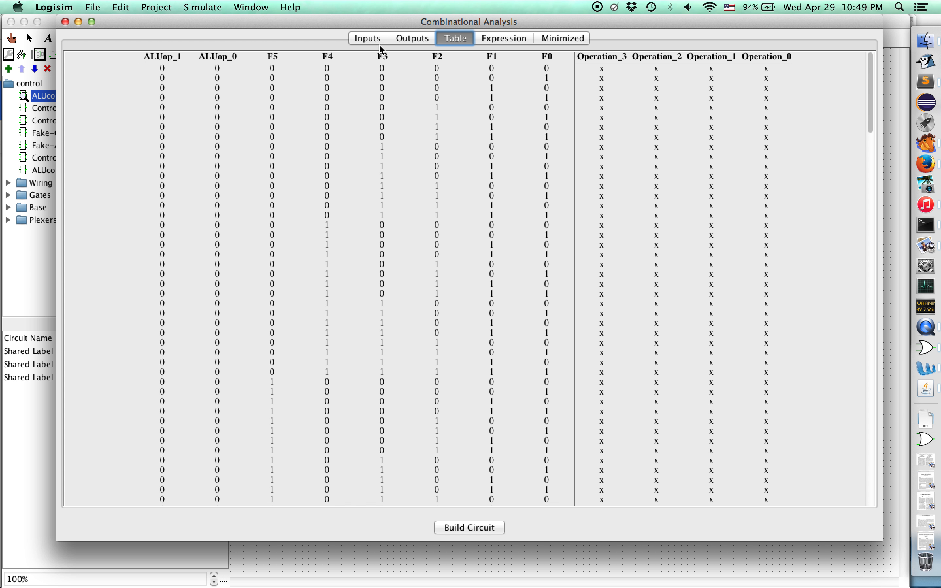
Step: Review the ALUcontrol_0 input and output variables, expression, minimized form and truth table, and close the analysis
{"action": "left_click", "coordinate": [372, 37]}
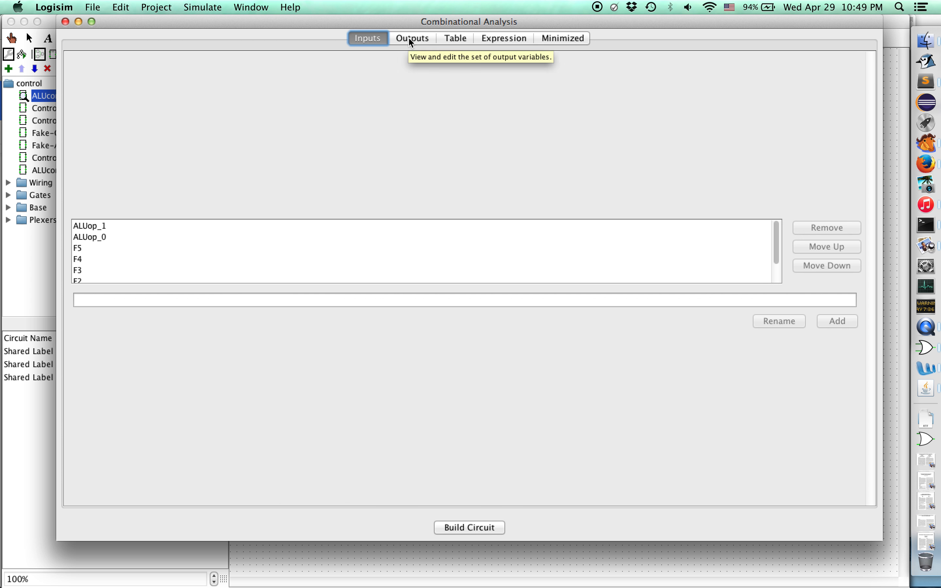
{"action": "left_click", "coordinate": [409, 39]}
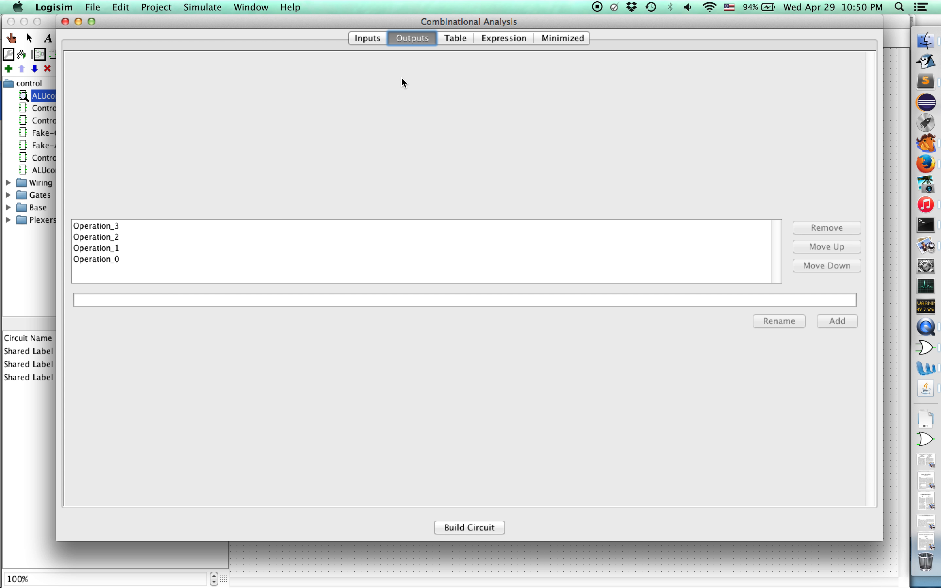
{"action": "left_click", "coordinate": [521, 40]}
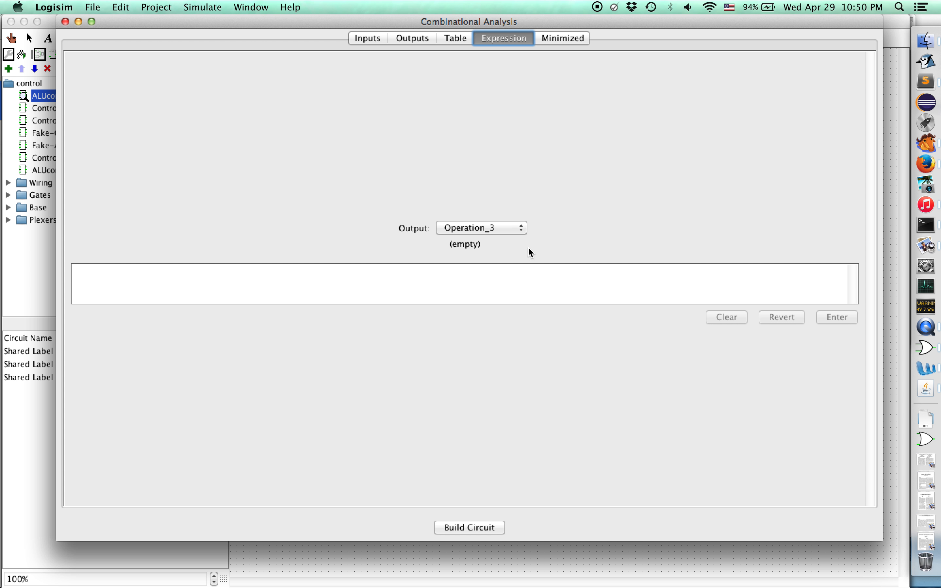
{"action": "left_click", "coordinate": [562, 43]}
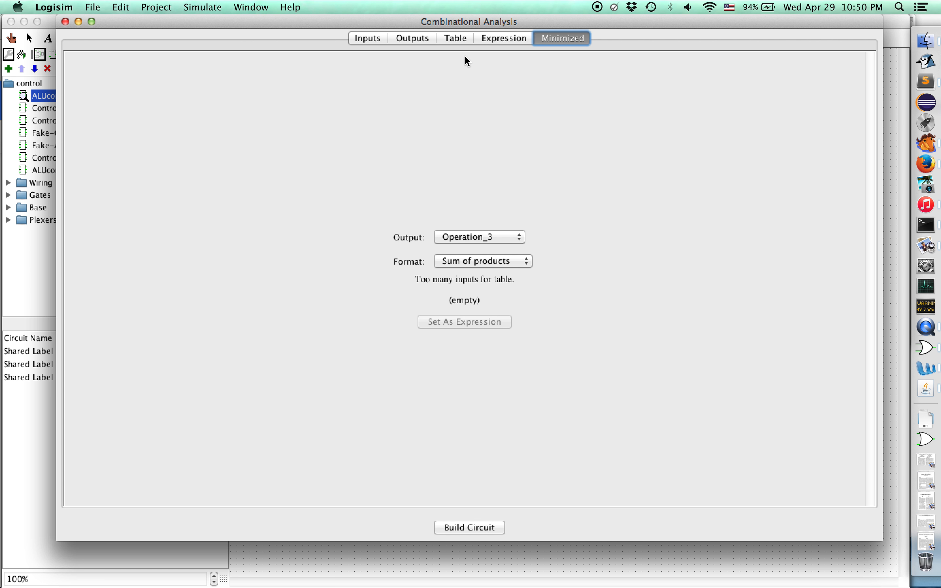
{"action": "left_click", "coordinate": [454, 39]}
{"action": "scroll", "coordinate": [481, 188], "scroll_direction": "down", "scroll_amount": 10}
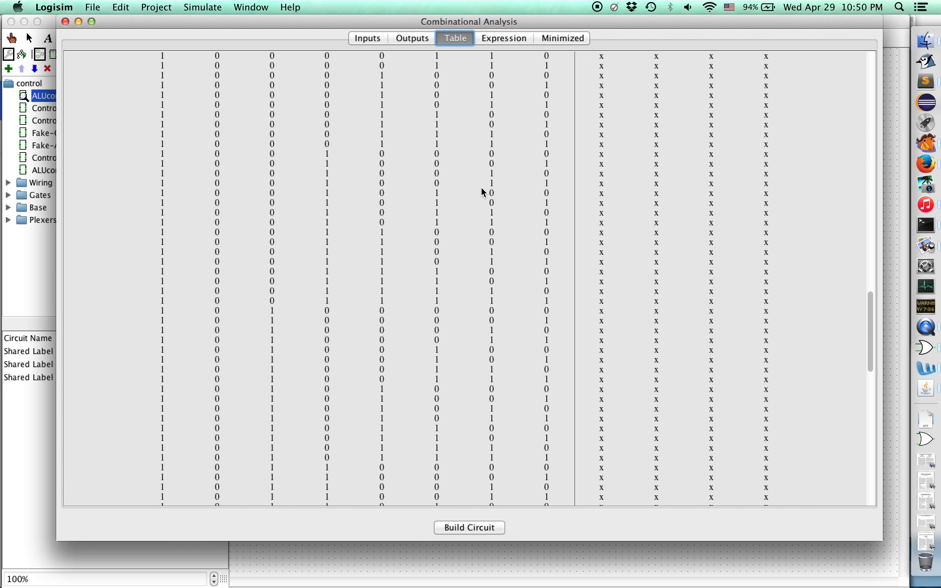
{"action": "scroll", "coordinate": [481, 188], "scroll_direction": "up", "scroll_amount": 15}
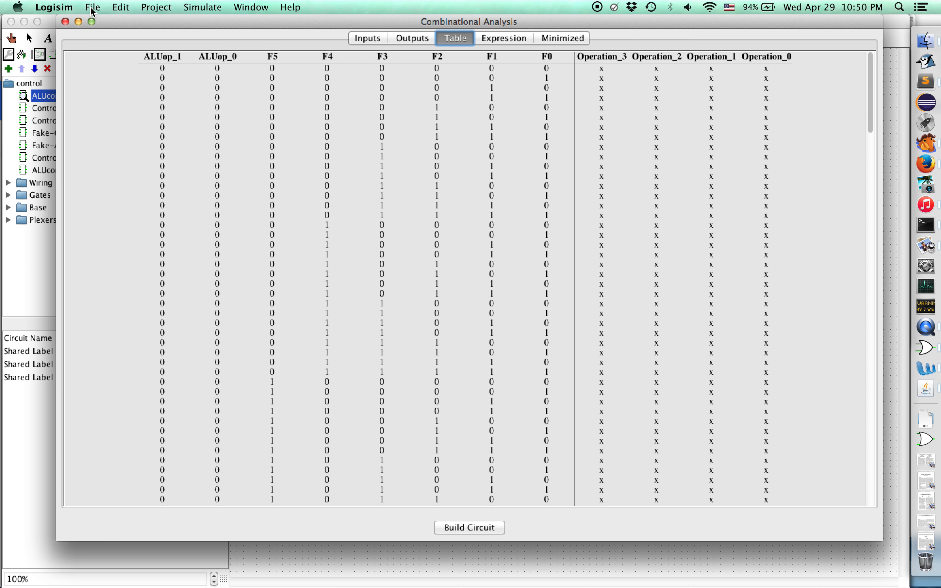
{"action": "left_click", "coordinate": [65, 21]}
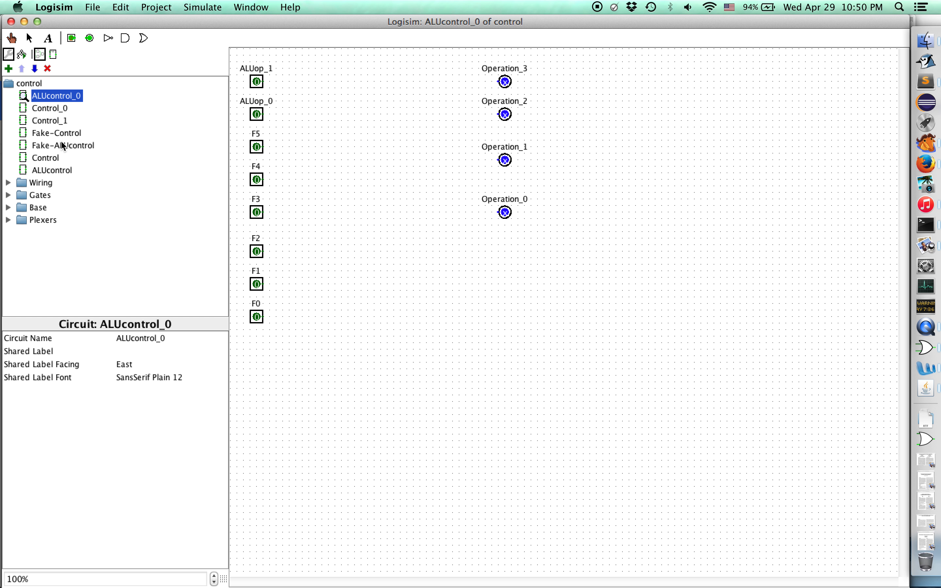
Step: Open the datapath.circ project from the datapath32 folder
{"action": "key", "text": "super+grave"}
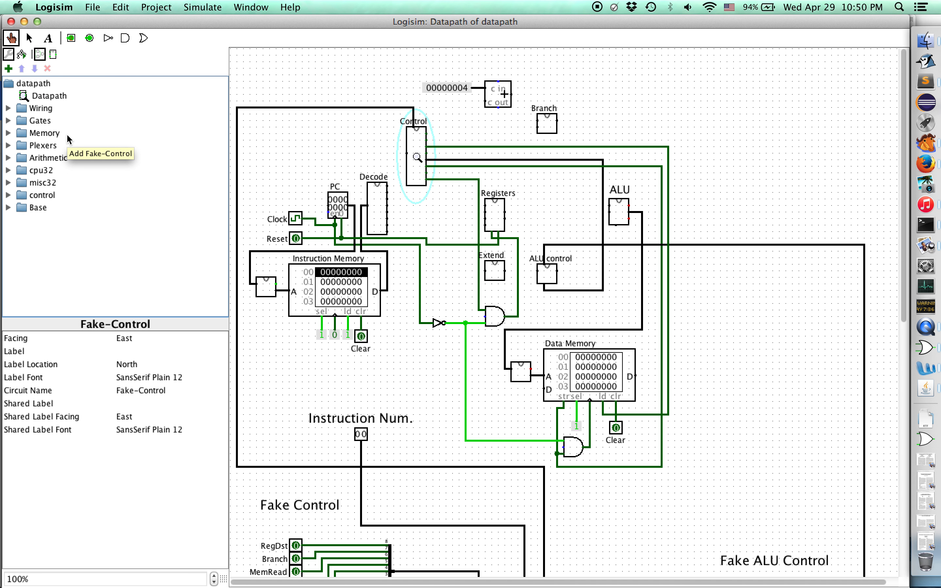
{"action": "key", "text": "super+grave"}
{"action": "key", "text": "super+o"}
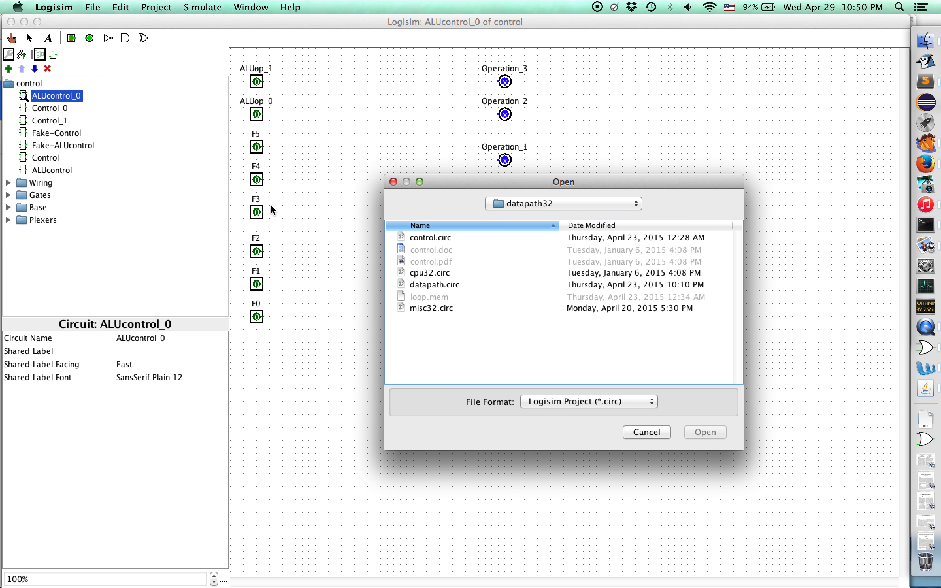
{"action": "double_click", "coordinate": [435, 285]}
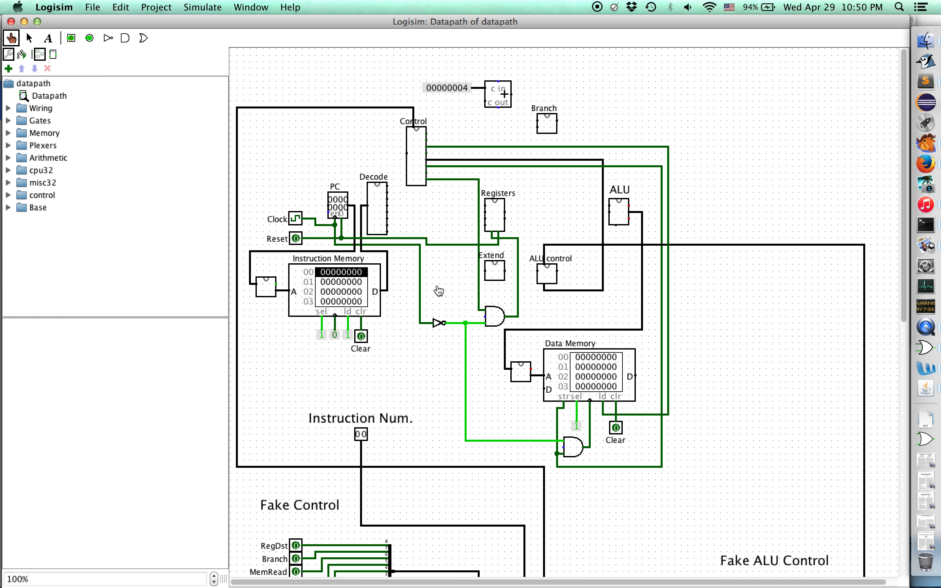
Step: Inspect which circuits the Control and ALU control components use, the circuits in the control library, and the Fake Control and Fake ALU Control sections
{"action": "left_click", "coordinate": [417, 161]}
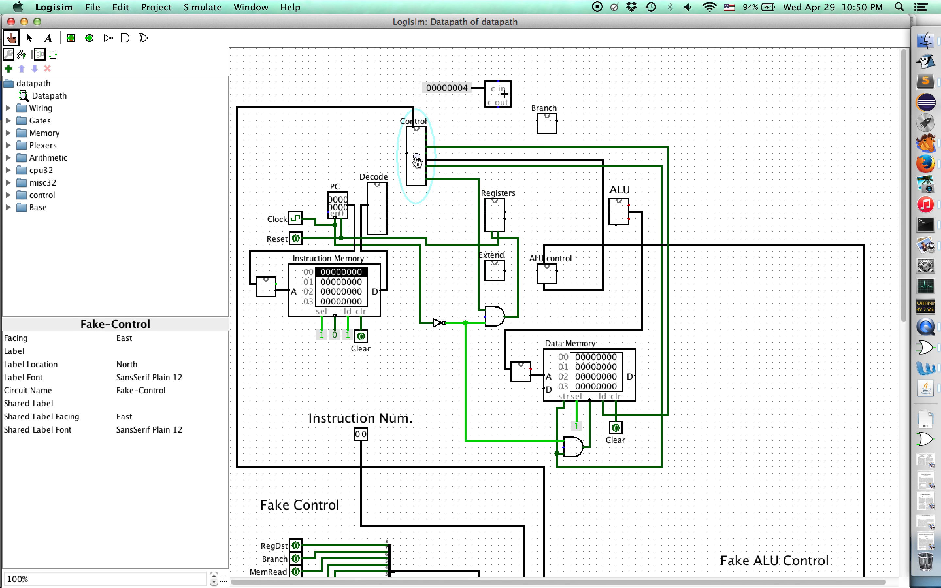
{"action": "left_click", "coordinate": [541, 281]}
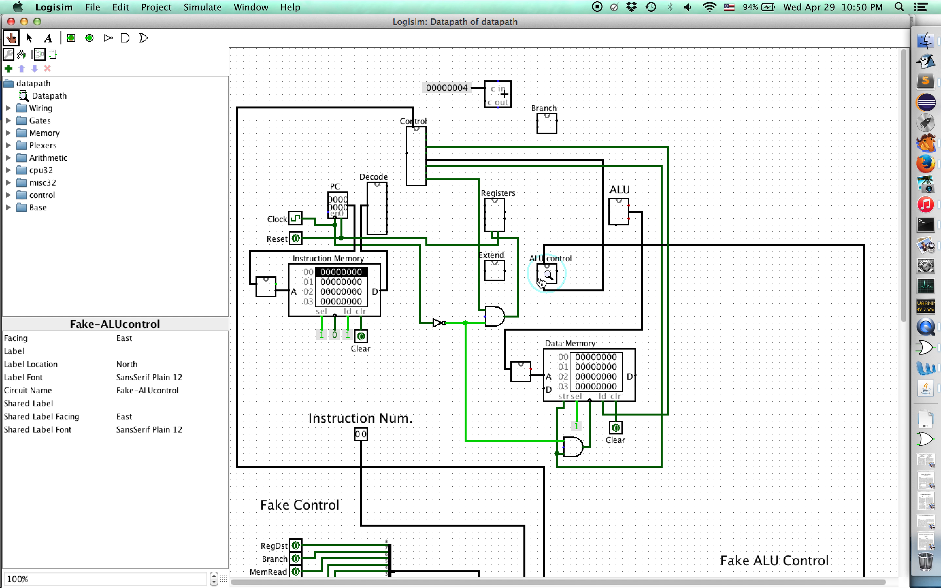
{"action": "left_click", "coordinate": [8, 195]}
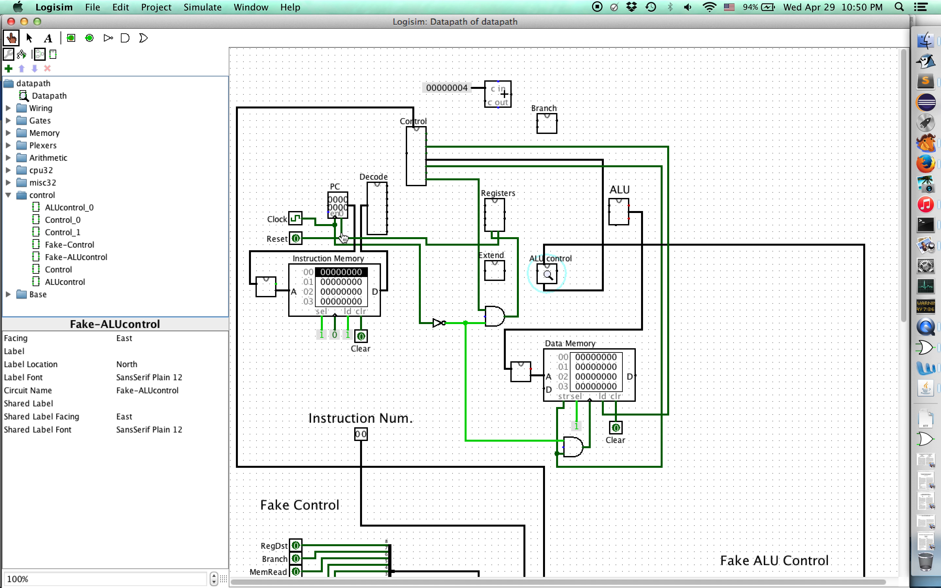
{"action": "right_click", "coordinate": [417, 171]}
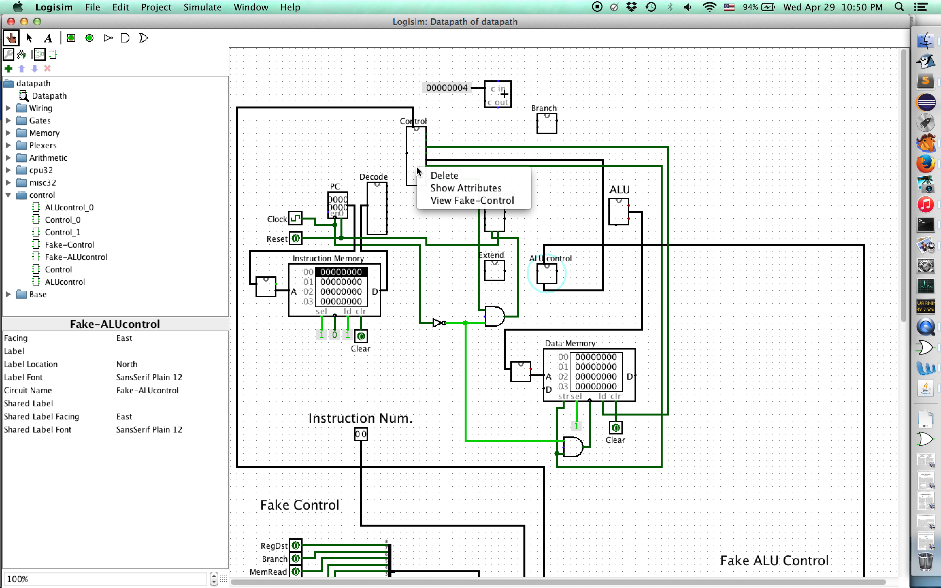
{"action": "right_click", "coordinate": [547, 277]}
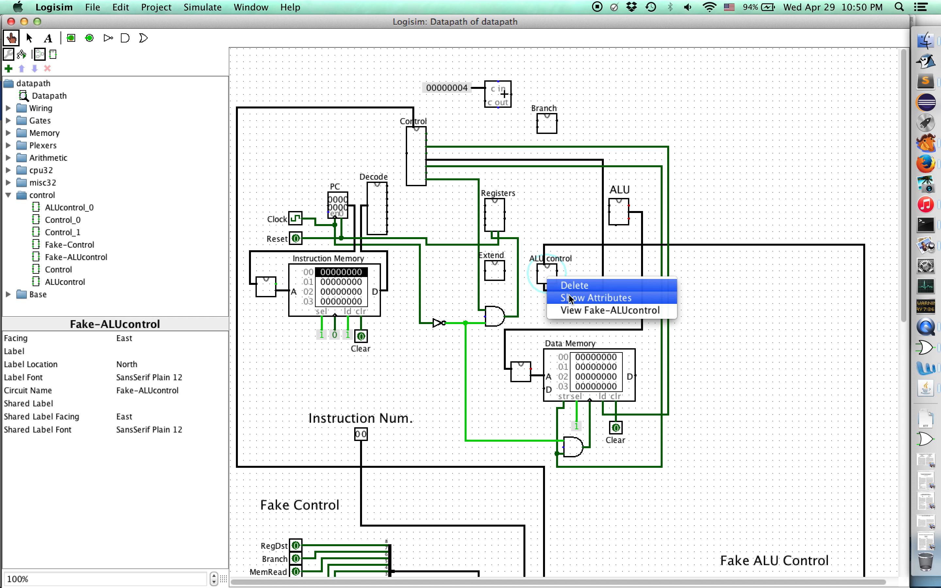
{"action": "left_click", "coordinate": [722, 237]}
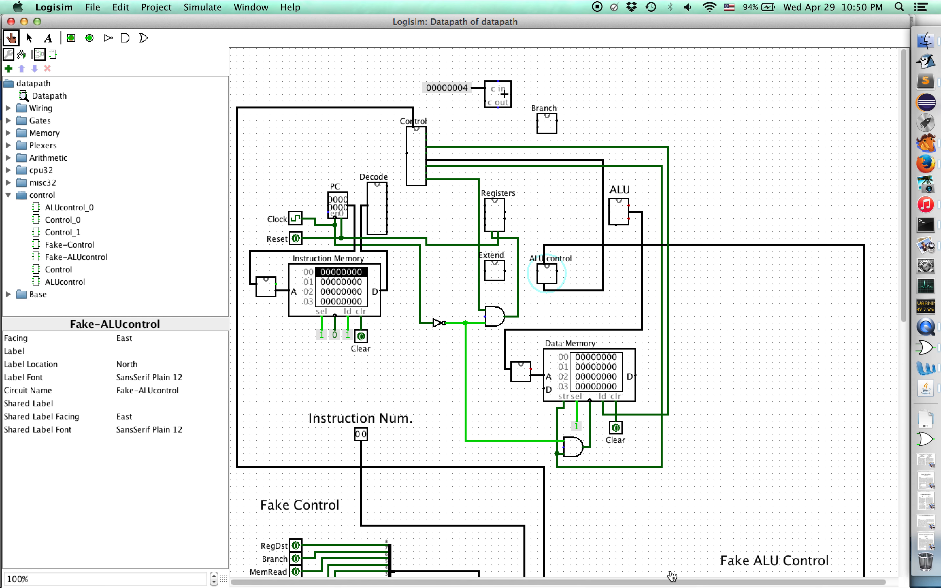
{"action": "scroll", "coordinate": [677, 564], "scroll_direction": "down", "scroll_amount": 10}
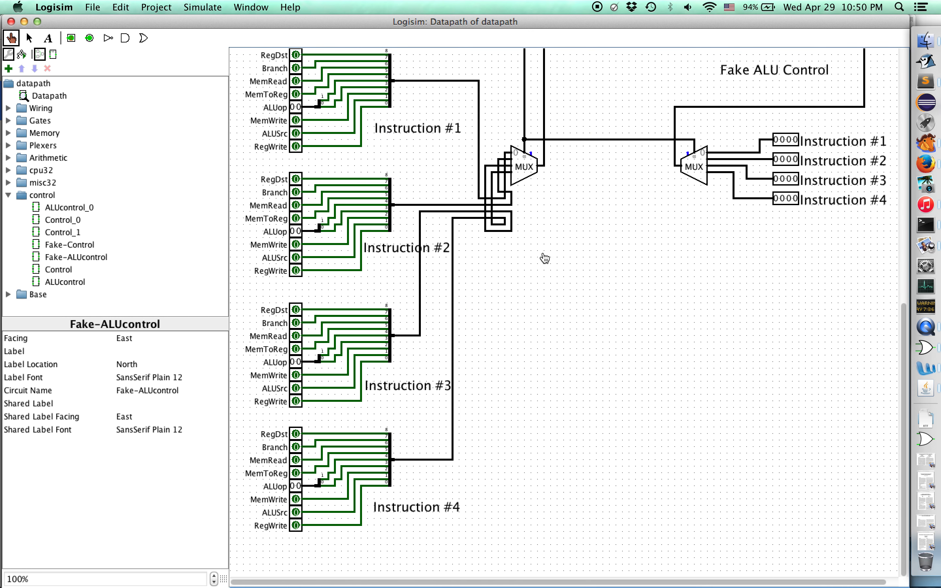
{"action": "scroll", "coordinate": [544, 258], "scroll_direction": "up", "scroll_amount": 10}
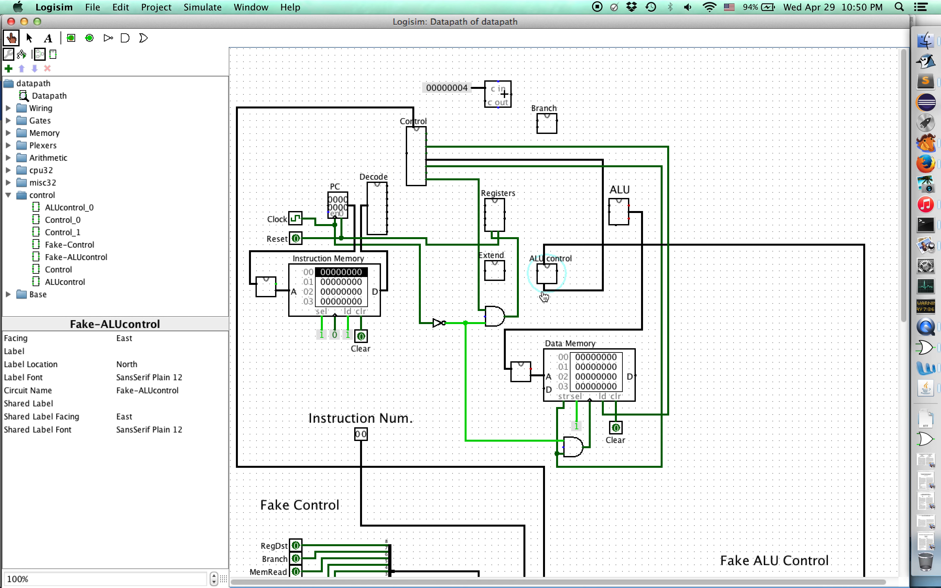
Step: Select the ALUcontrol circuit in the control library as the component to place
{"action": "left_click", "coordinate": [66, 275]}
{"action": "left_click", "coordinate": [66, 282]}
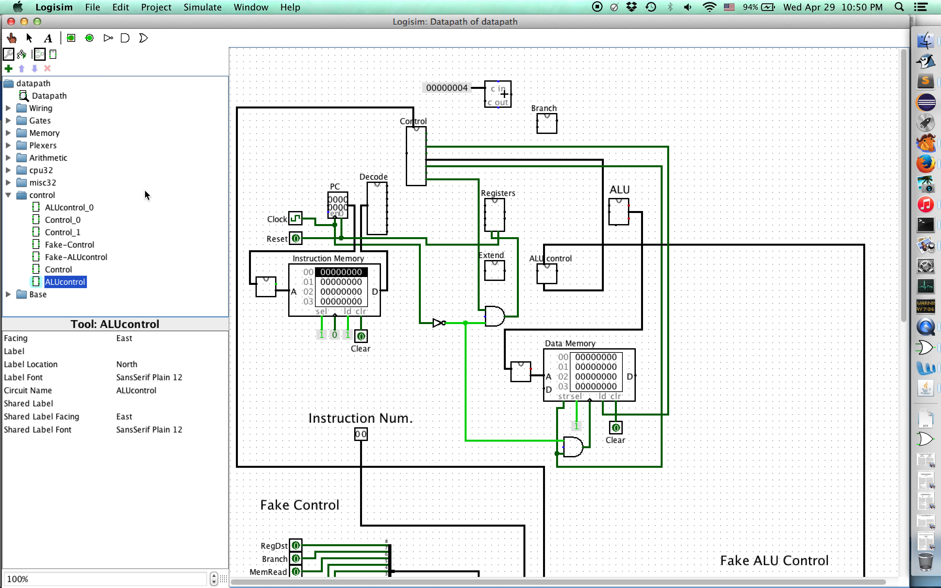